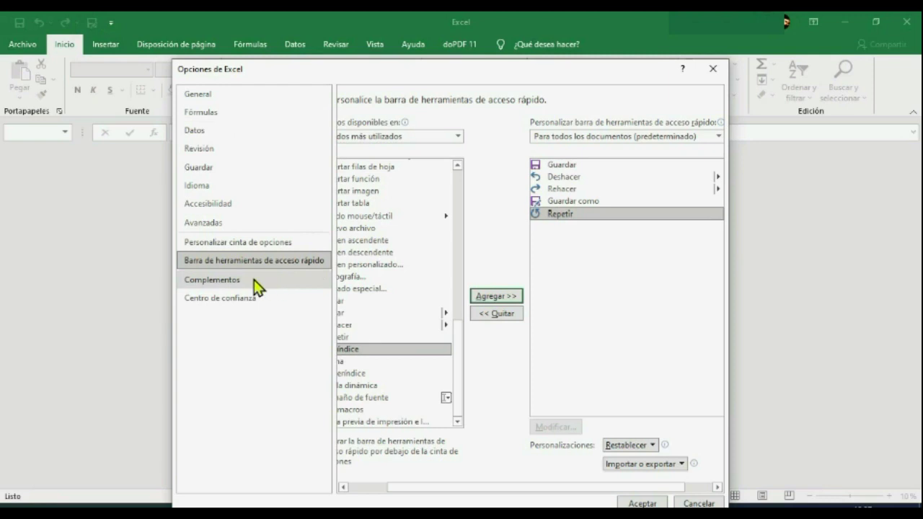
Look over the add-ins and Trust Center options, and apply the quick access toolbar customization that includes Repetir.
left_click(254, 281)
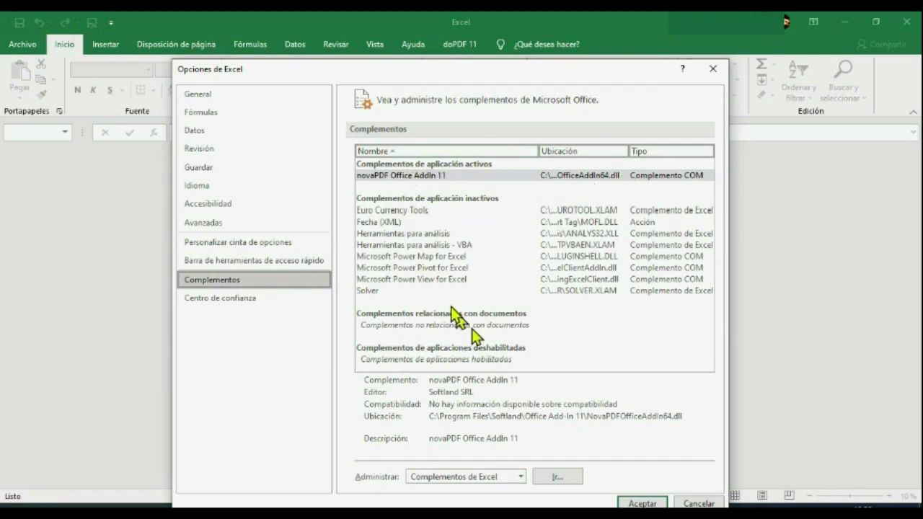
left_click(236, 303)
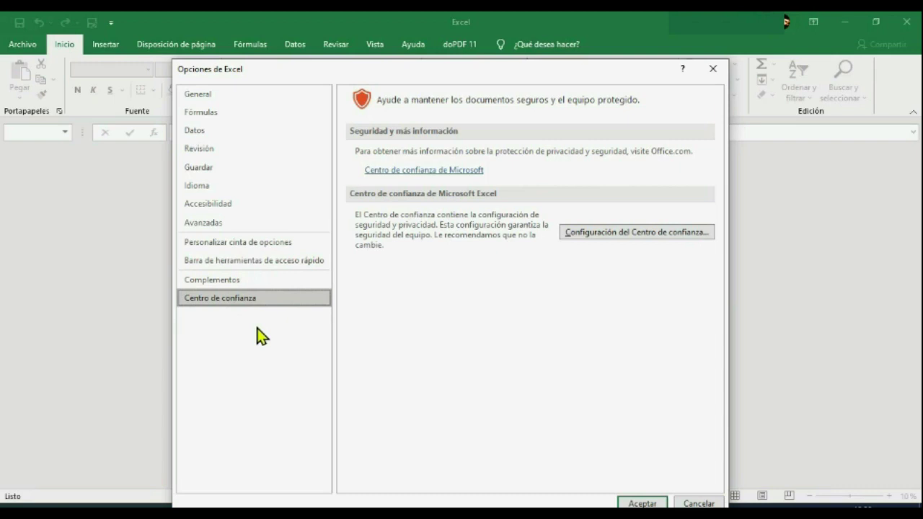
left_click(238, 265)
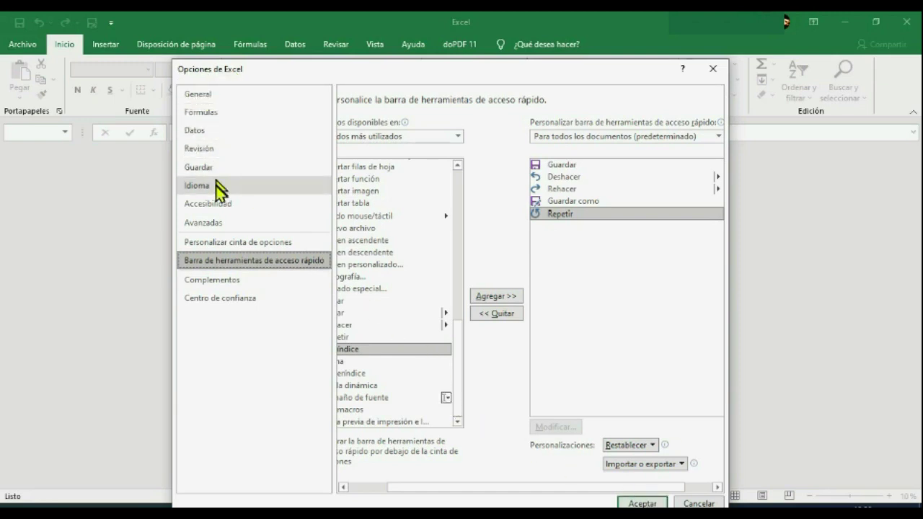
left_click(642, 503)
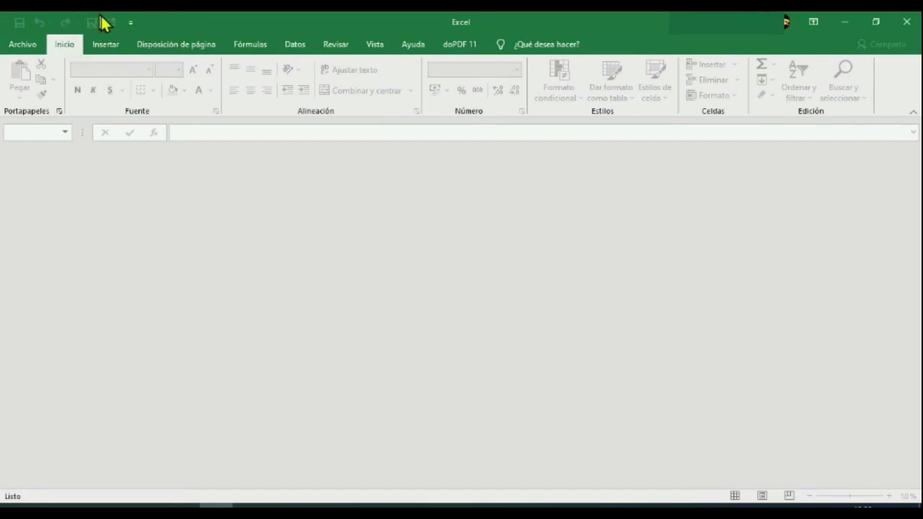
Create a new blank workbook.
left_click(22, 45)
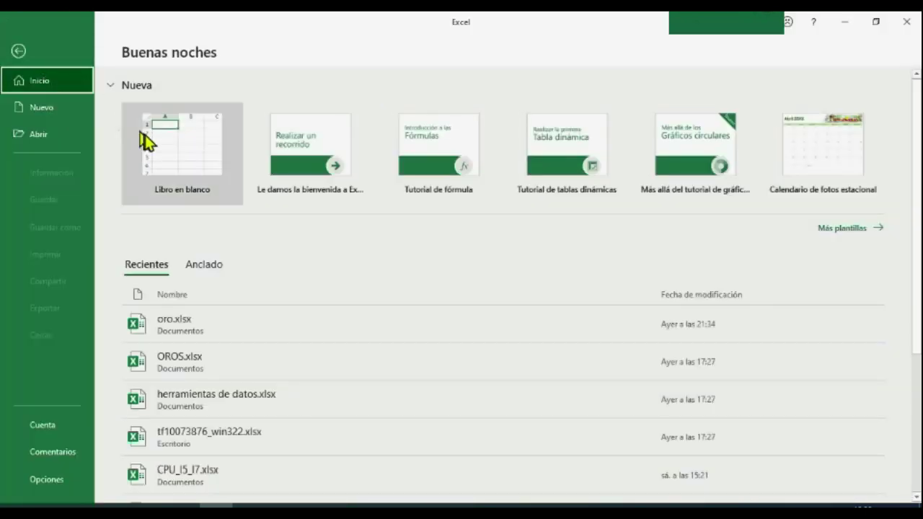
left_click(185, 155)
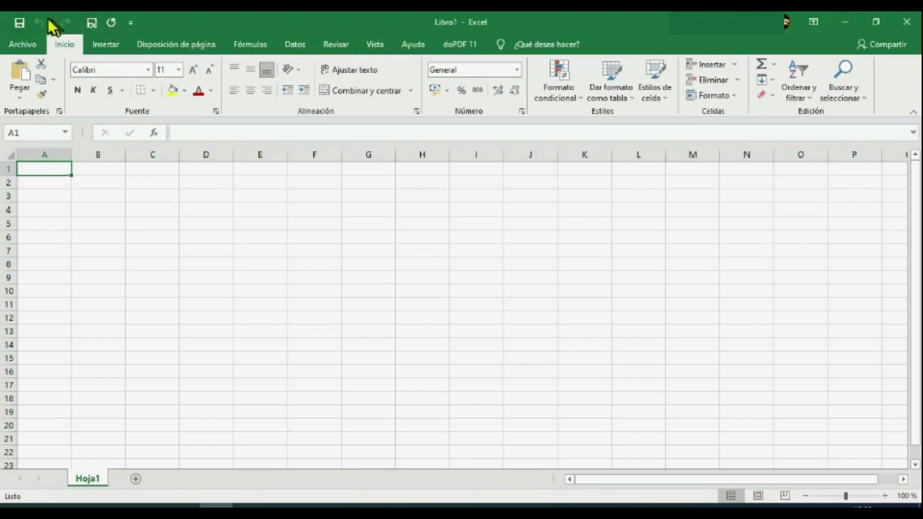
Add the Abrir command to the quick access toolbar.
left_click(131, 24)
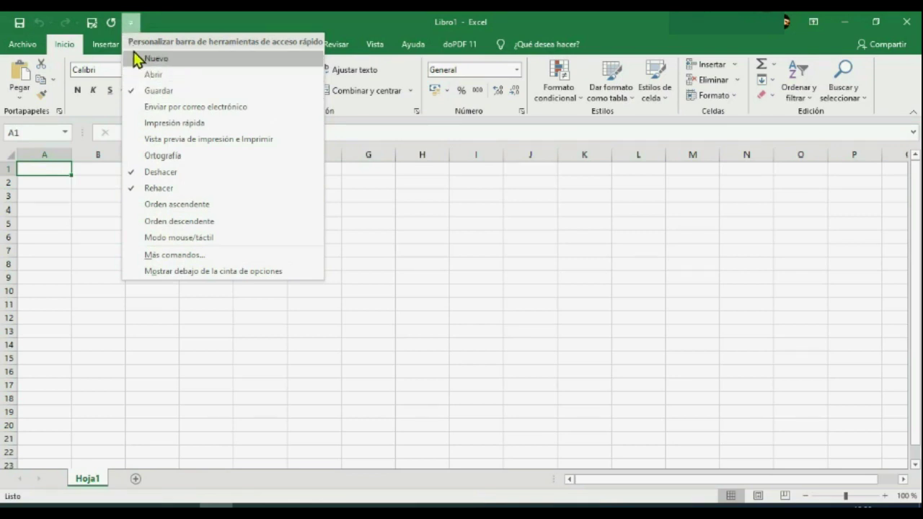
left_click(141, 75)
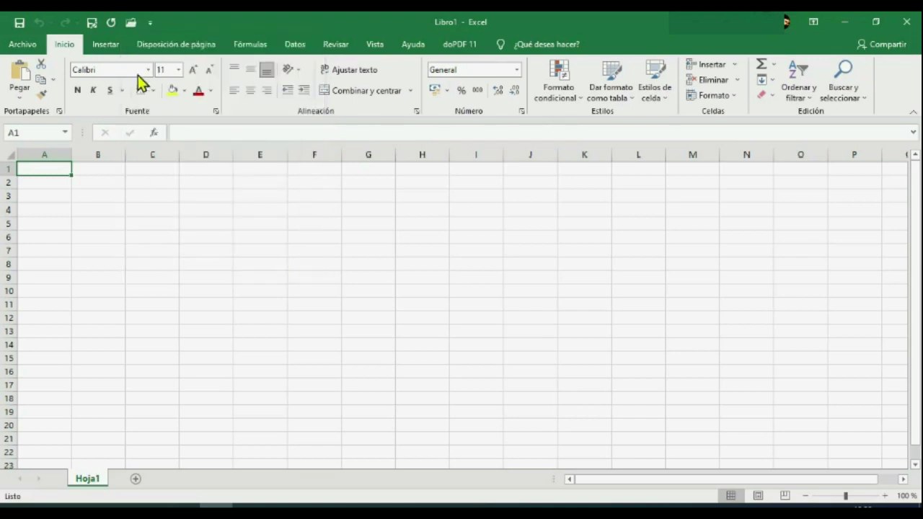
left_click(151, 23)
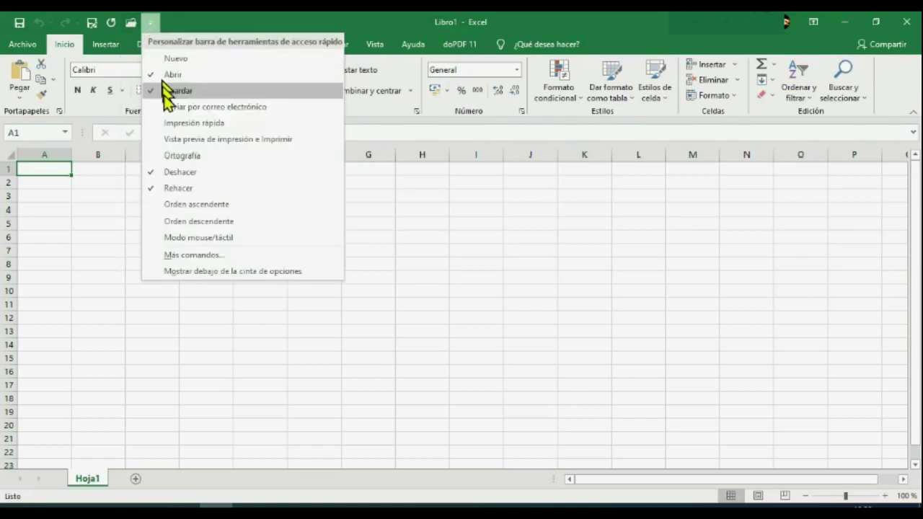
left_click(17, 44)
Examine the locations offered for saving the workbook under a new name, including the browse dialog, without saving.
left_click(18, 45)
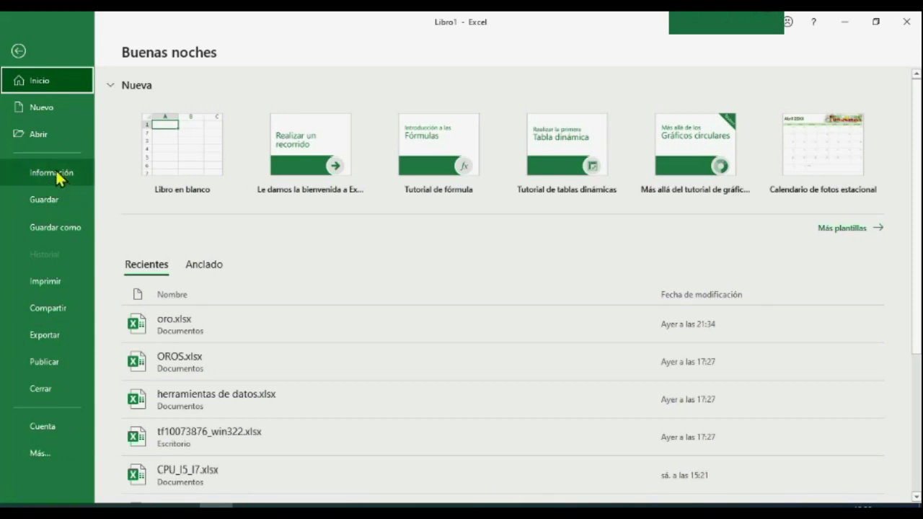
left_click(44, 227)
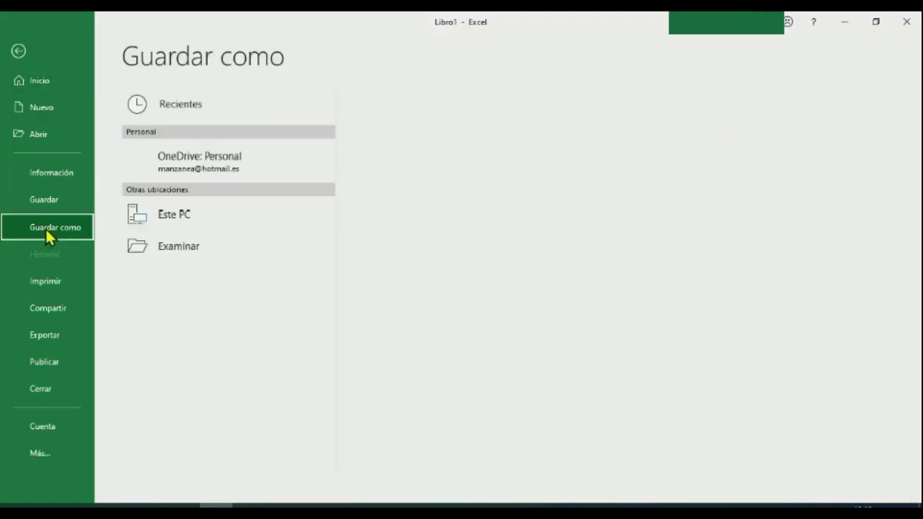
left_click(52, 200)
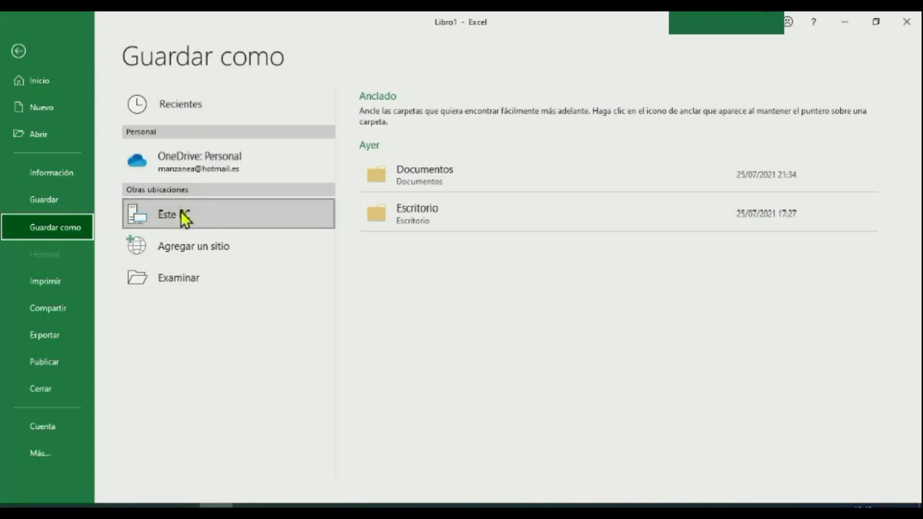
left_click(192, 280)
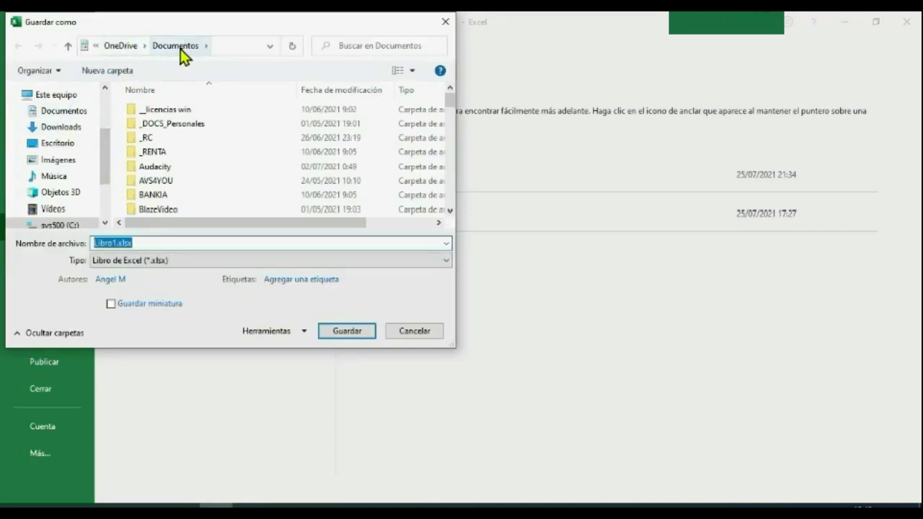
left_click(420, 332)
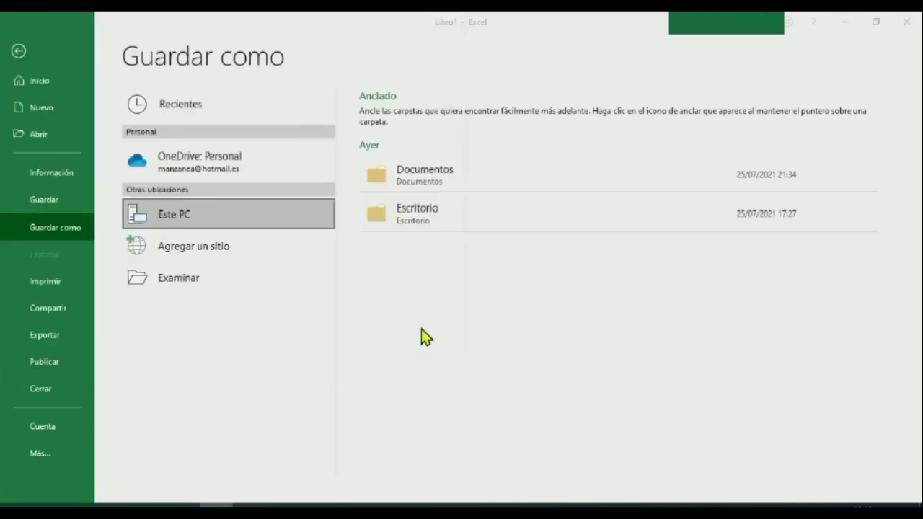
left_click(299, 216)
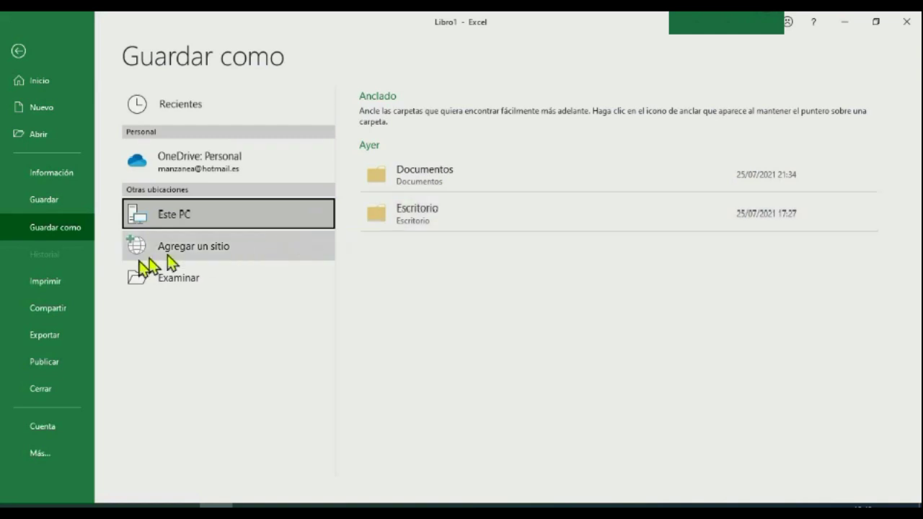
Examine the printers available for printing the workbook and choose Lexmark E320 (MS).
left_click(45, 283)
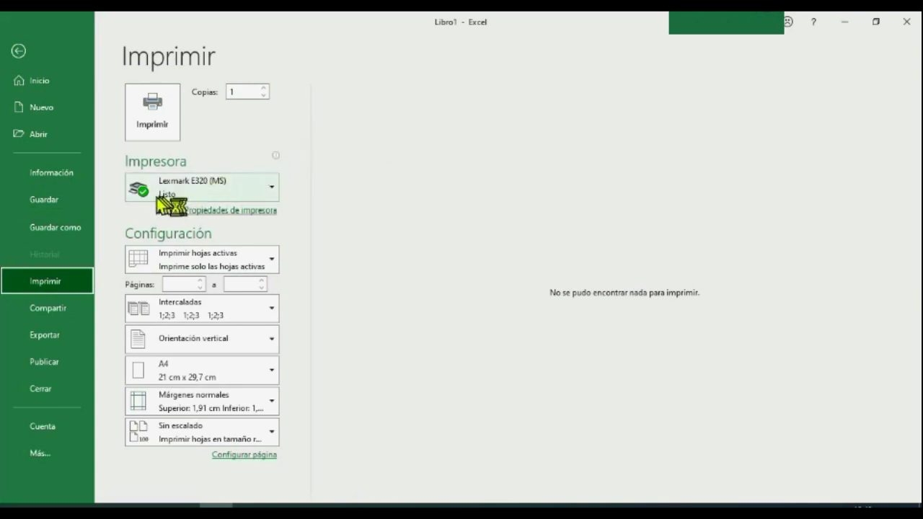
mouse_move(229, 190)
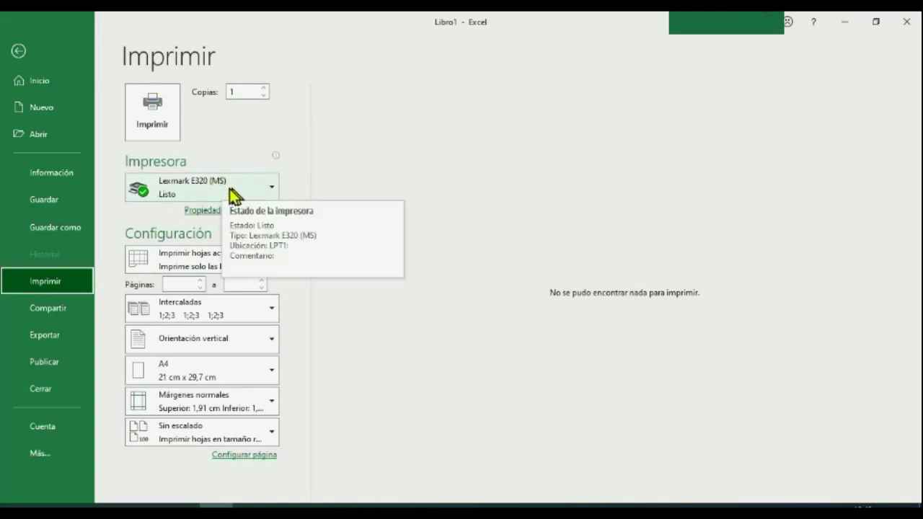
left_click(274, 193)
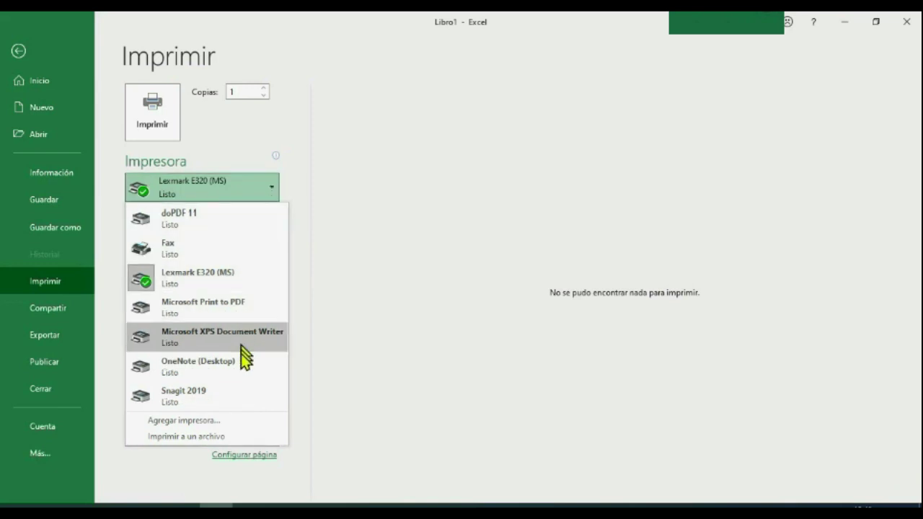
mouse_move(240, 411)
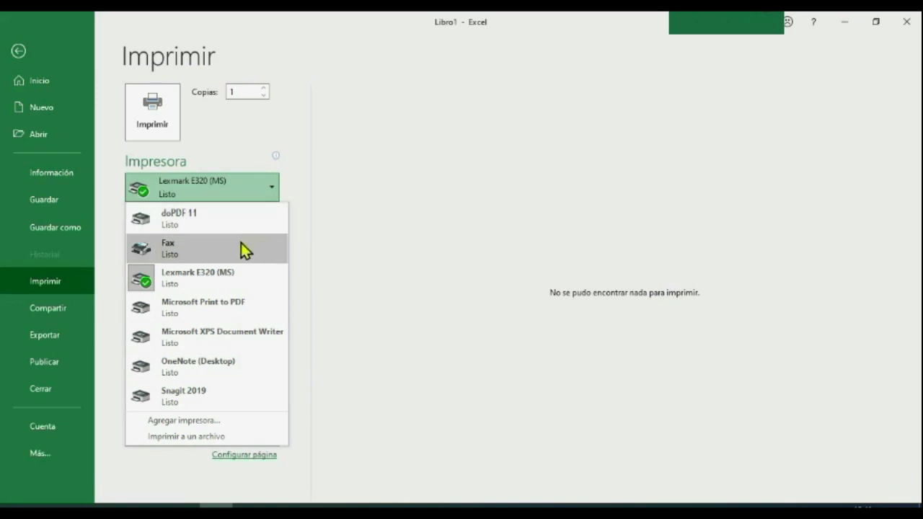
mouse_move(244, 248)
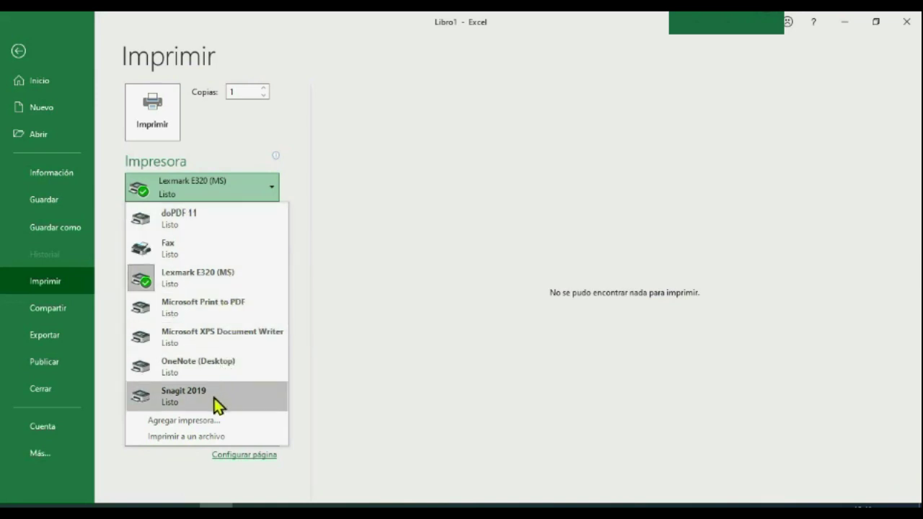
mouse_move(184, 375)
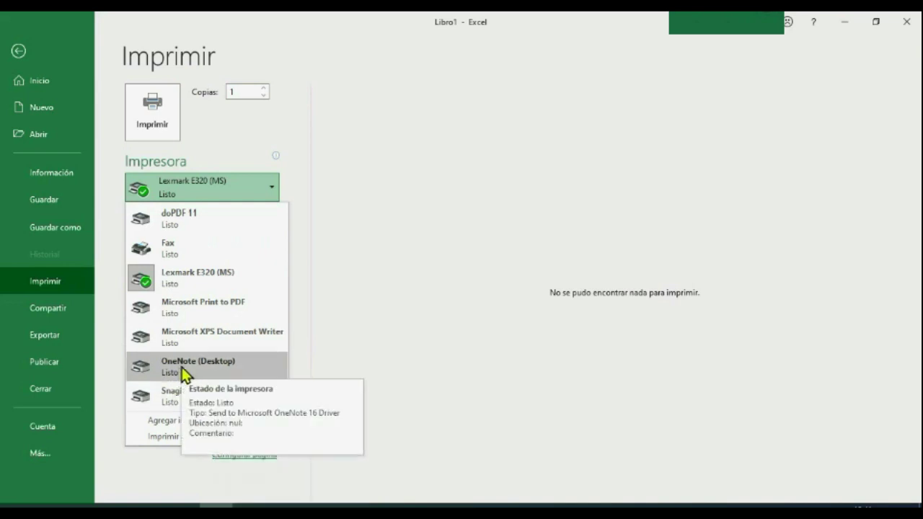
mouse_move(208, 339)
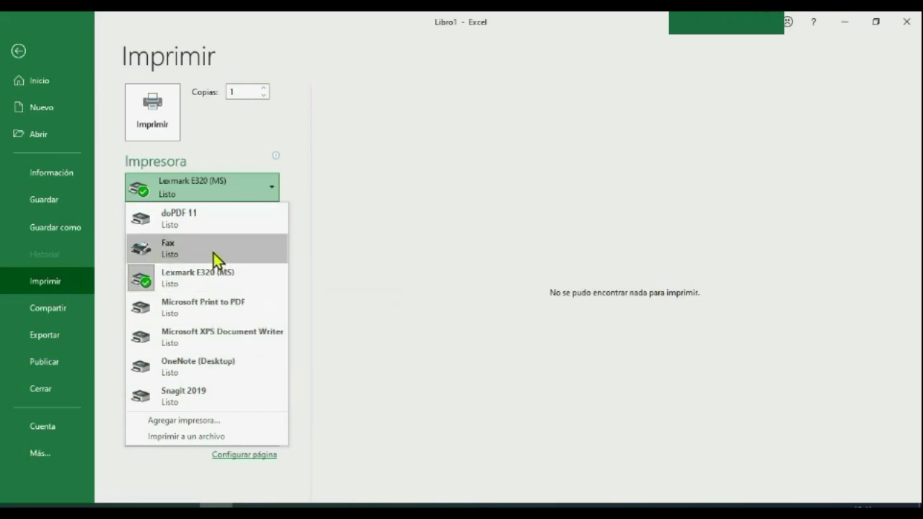
mouse_move(208, 220)
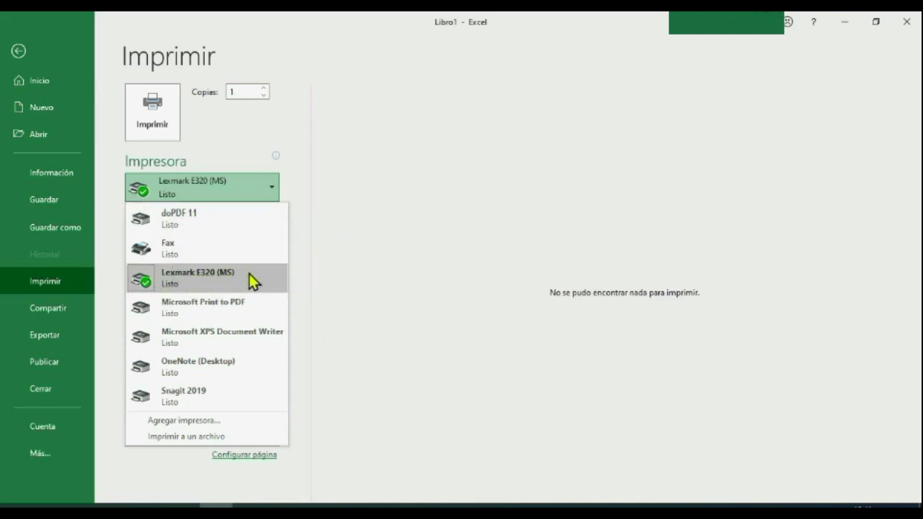
left_click(242, 282)
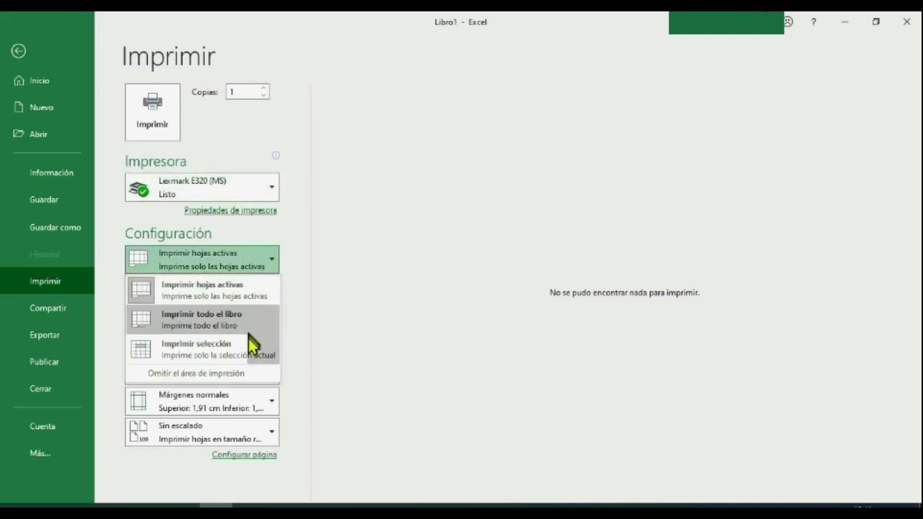
Examine the print range, collation and page orientation options in the print settings.
left_click(245, 265)
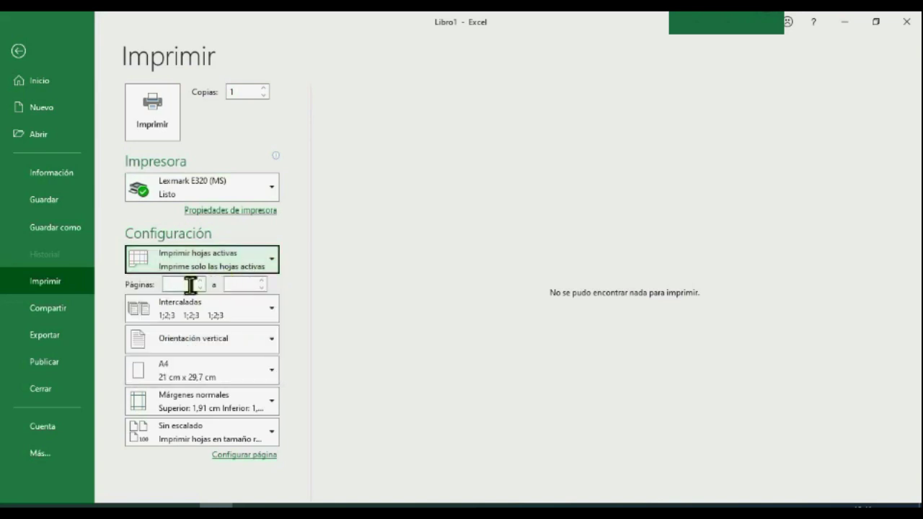
left_click(274, 306)
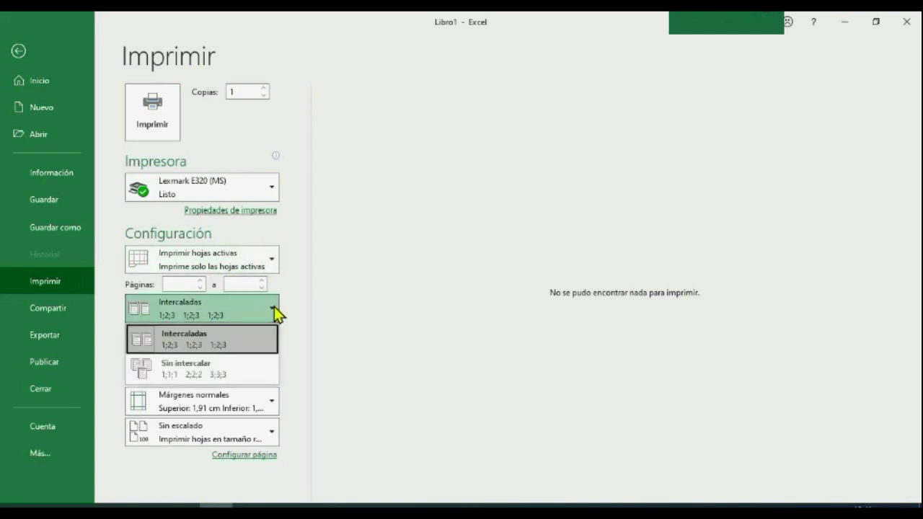
left_click(274, 307)
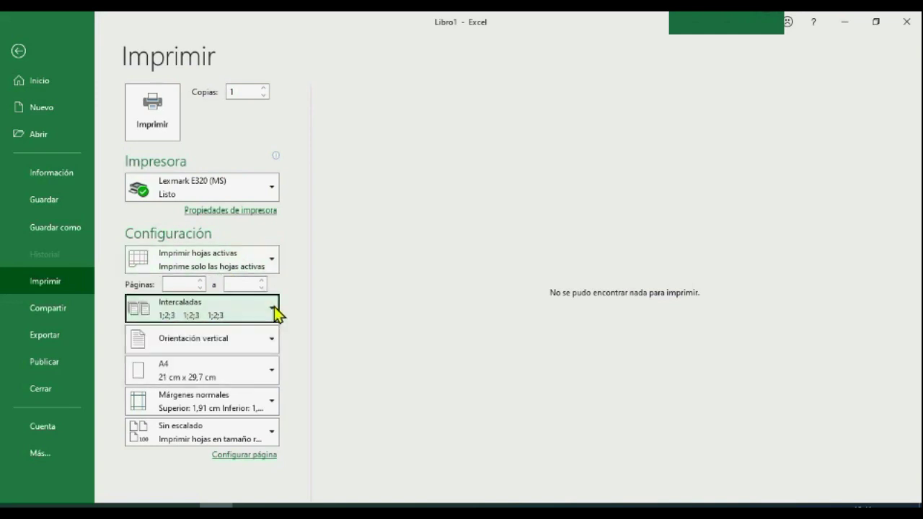
left_click(272, 345)
left_click(273, 345)
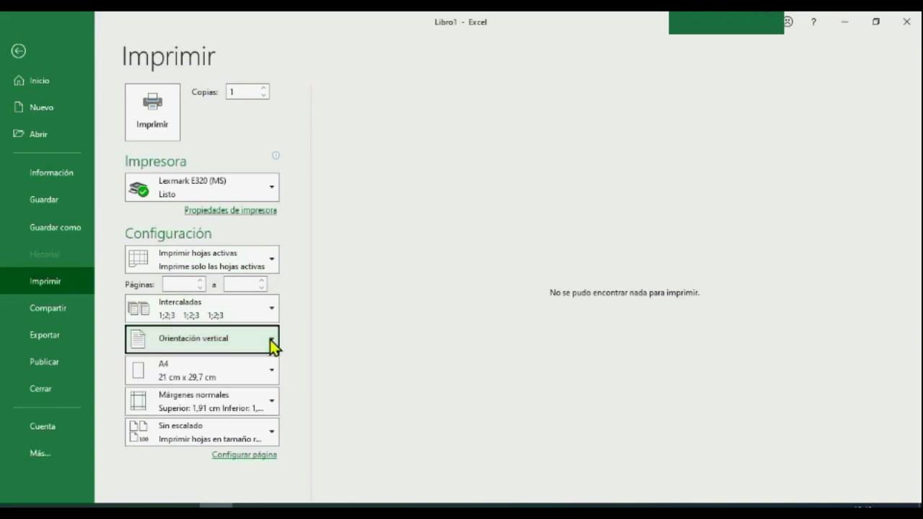
Review the paper size, margin and scaling options for printing, choosing A4 as the paper size.
left_click(271, 372)
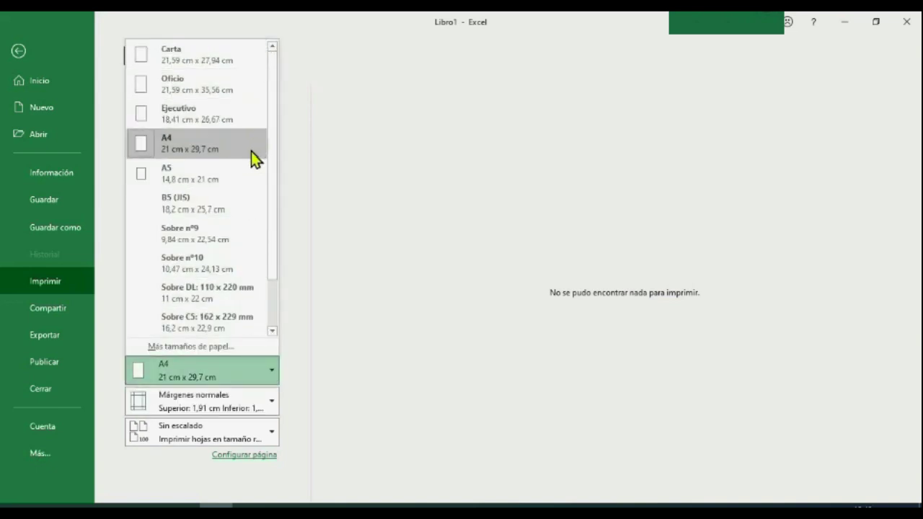
left_click(168, 151)
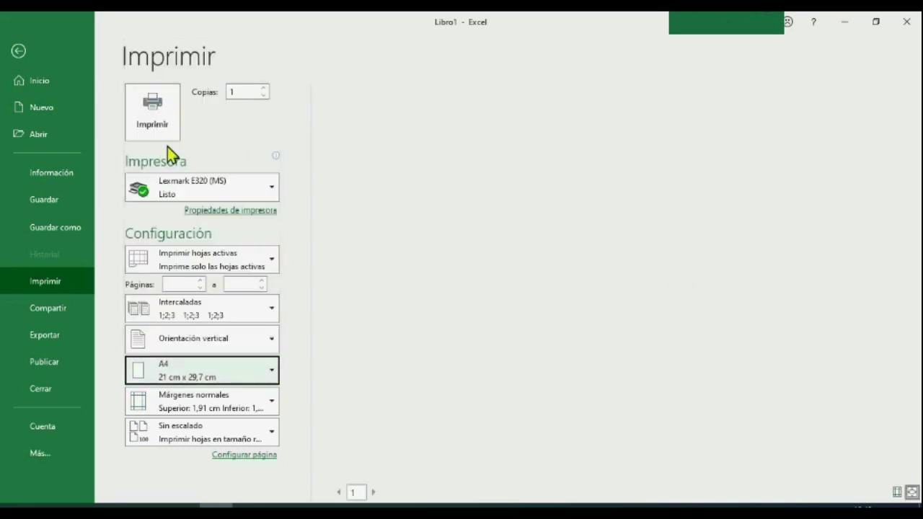
left_click(274, 402)
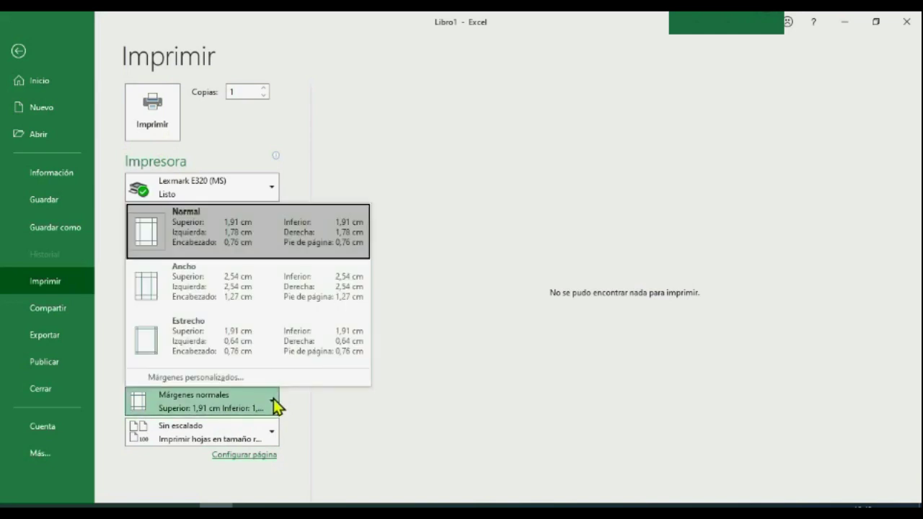
left_click(276, 405)
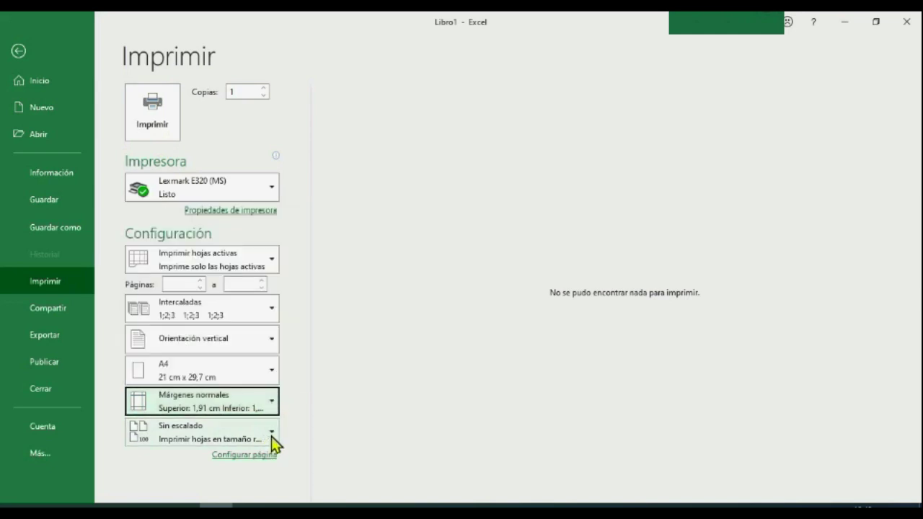
left_click(270, 429)
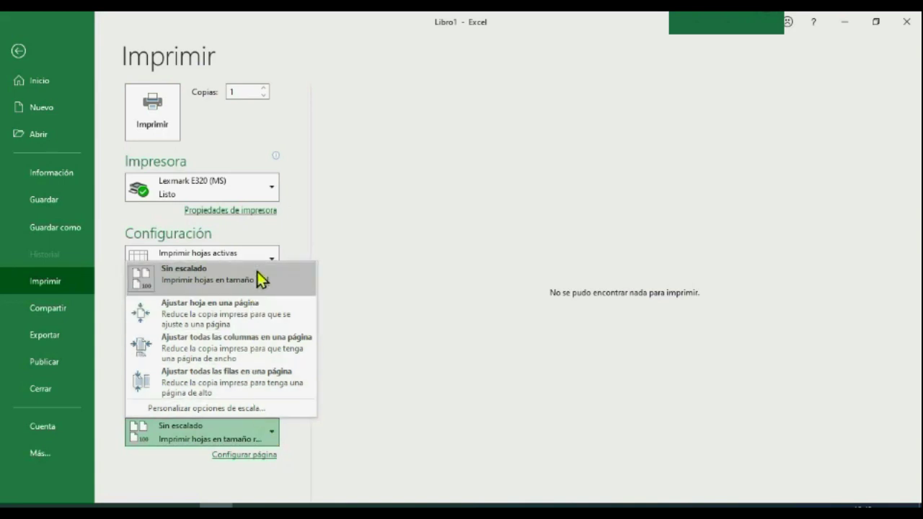
key("Escape")
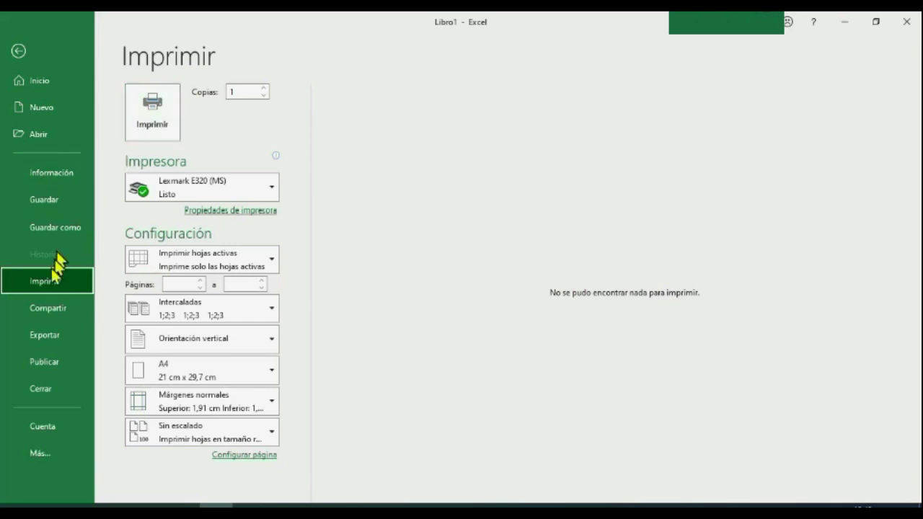
Examine the sharing, exporting and Power BI publishing options available for the workbook.
left_click(43, 308)
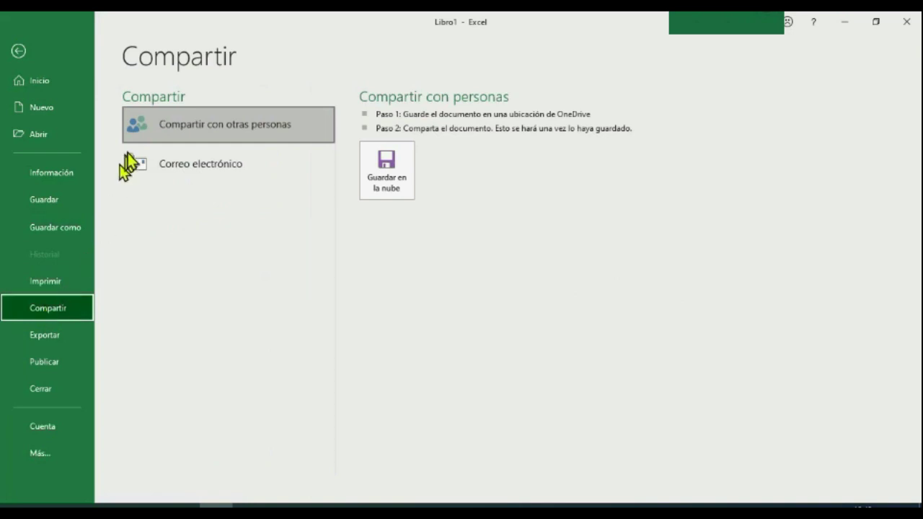
left_click(64, 337)
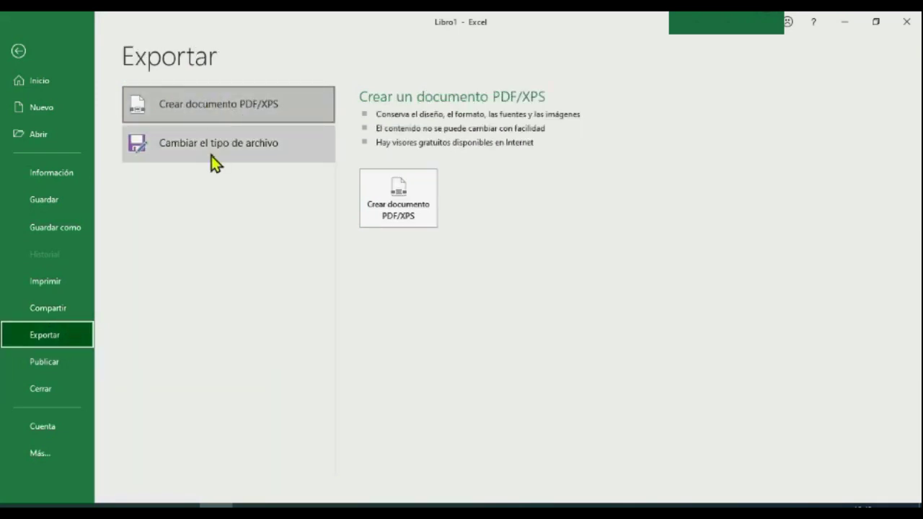
left_click(49, 369)
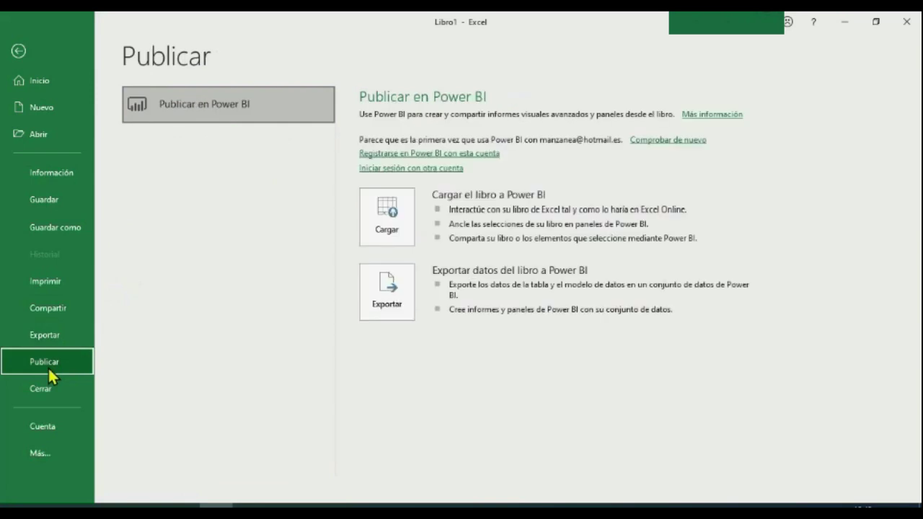
Examine the save prompt and its location choices when closing the workbook, keeping the workbook open.
left_click(253, 124)
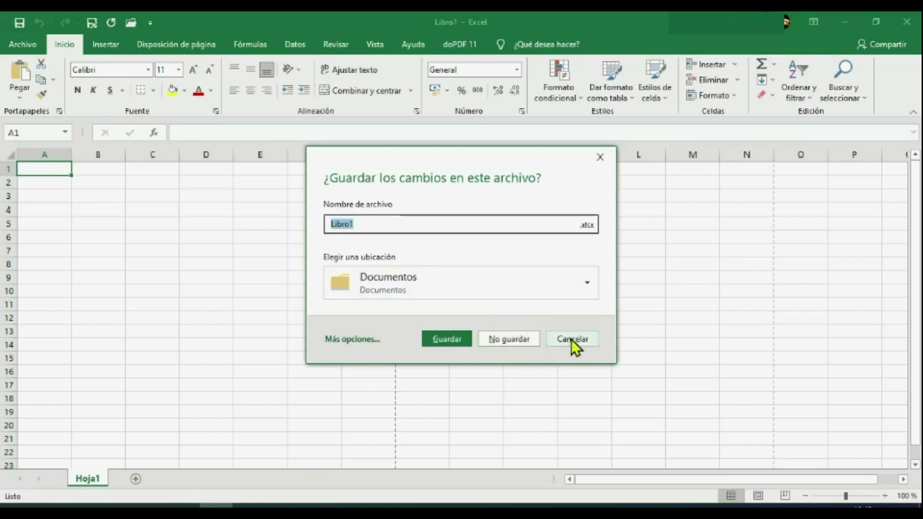
left_click(588, 286)
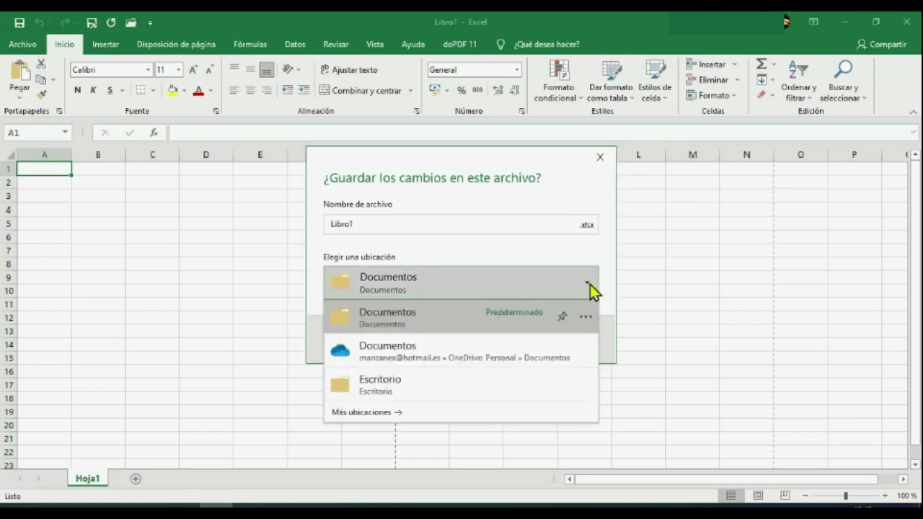
left_click(590, 284)
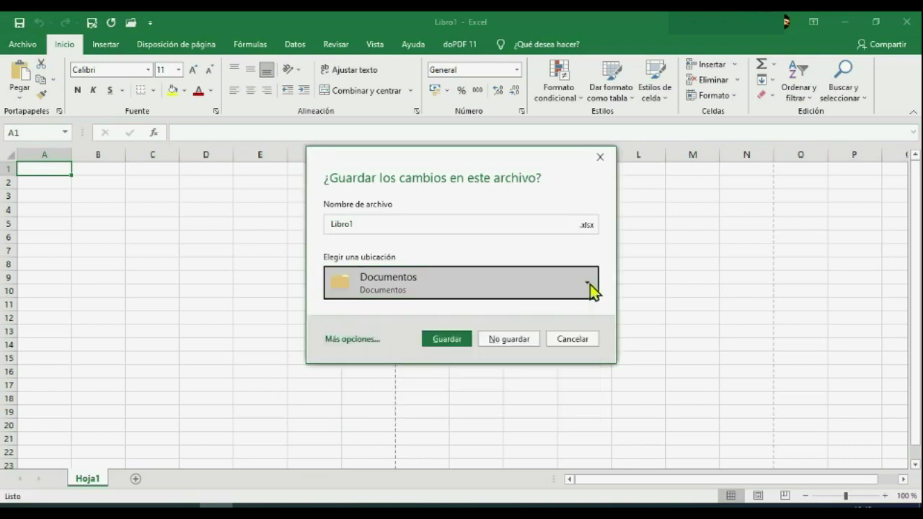
left_click(573, 341)
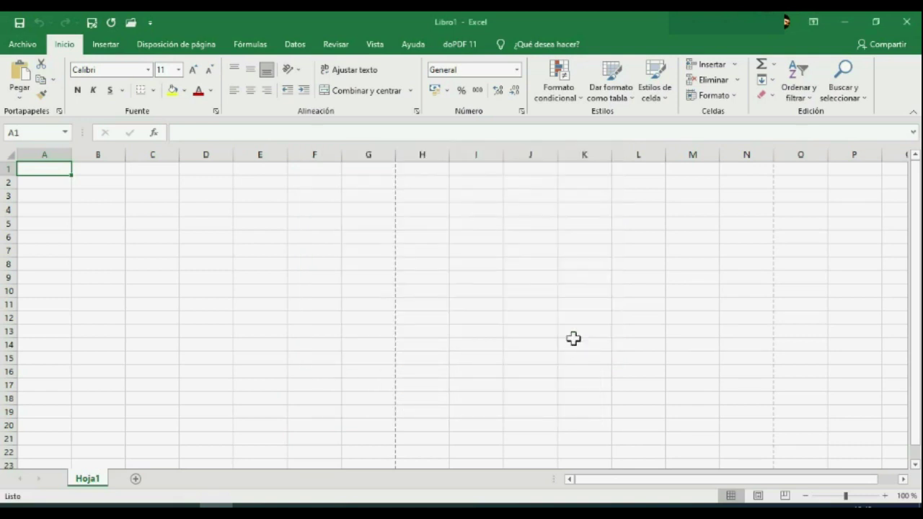
View the general Excel options without changing them, and the start page with its templates and recent files.
left_click(16, 46)
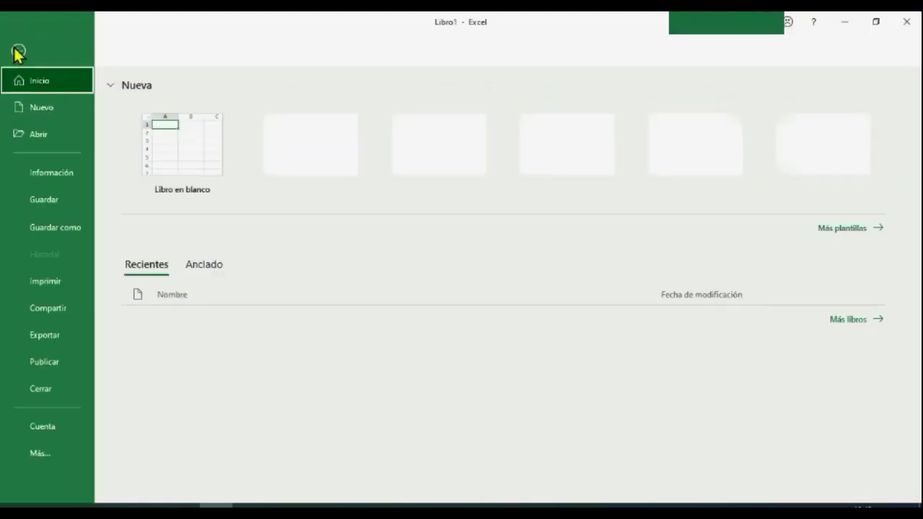
left_click(42, 454)
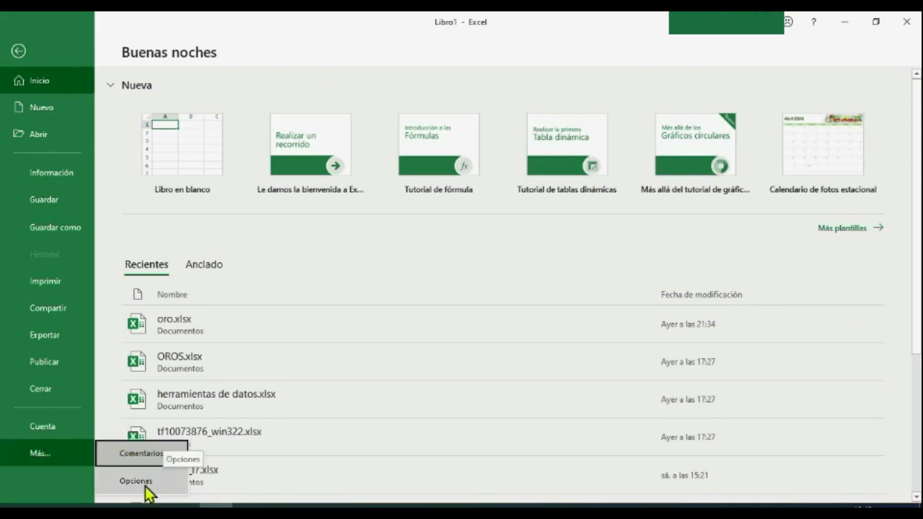
left_click(147, 484)
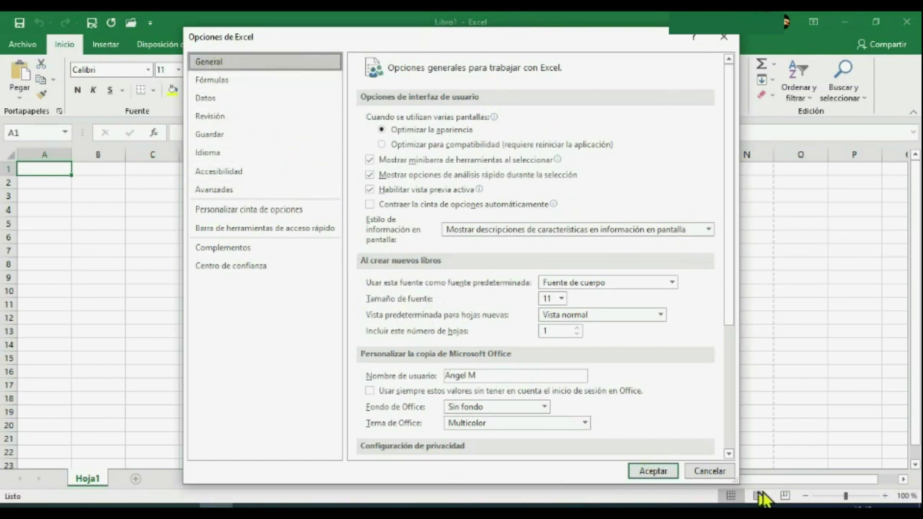
left_click(707, 470)
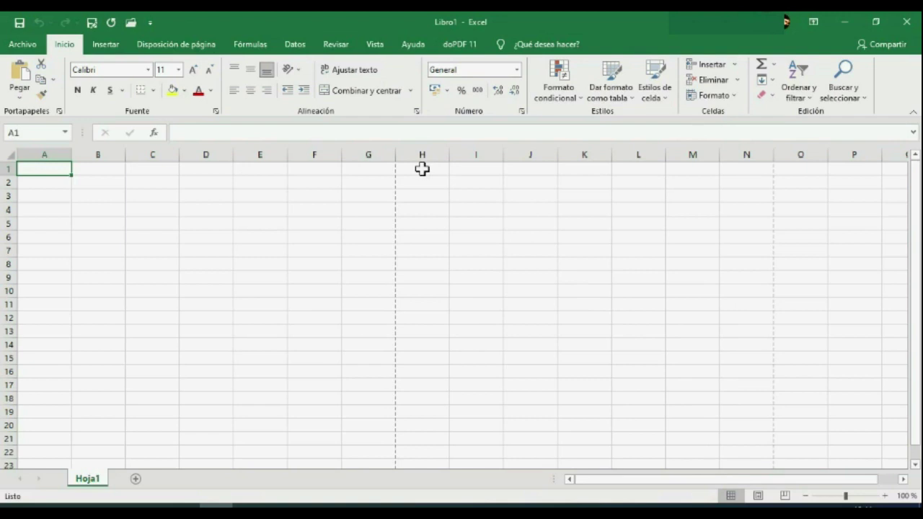
left_click(19, 45)
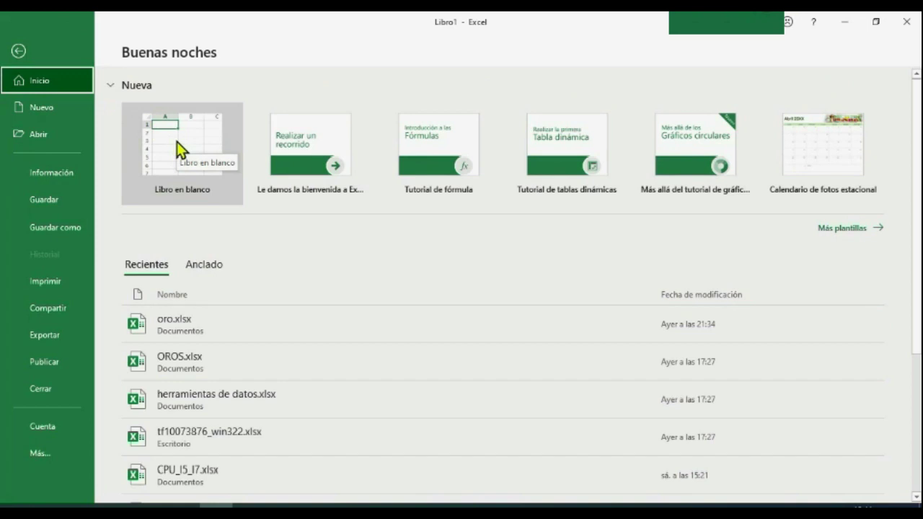
left_click(18, 51)
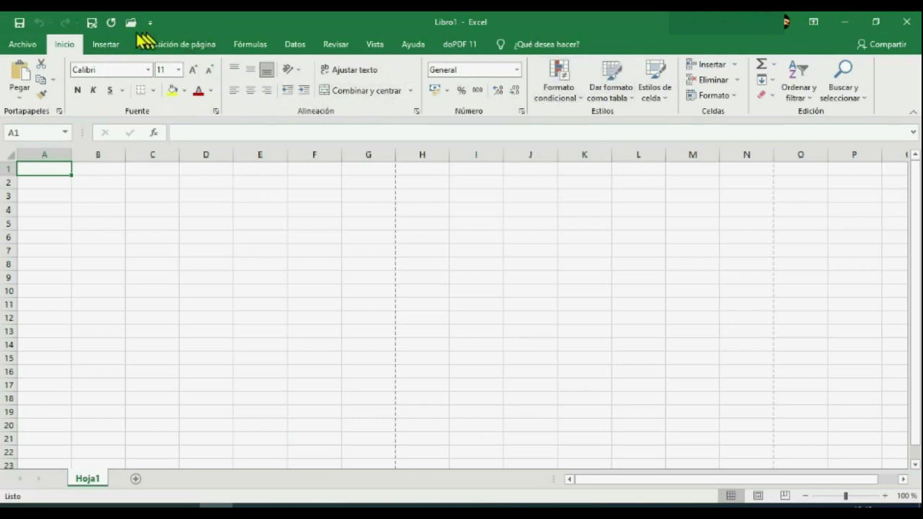
Review the ribbon commands for inserting, page layout, formulas, data, reviewing, views, help and doPDF 11, ending on the home commands.
left_click(108, 48)
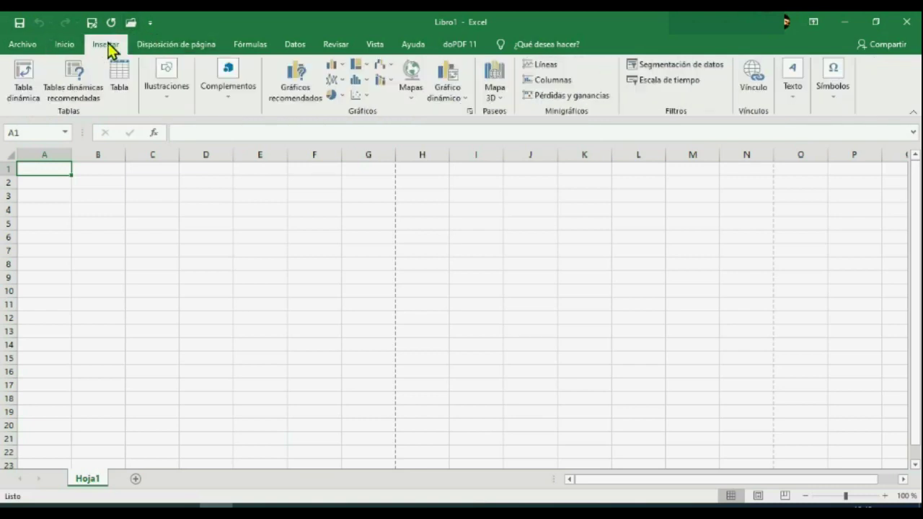
left_click(164, 51)
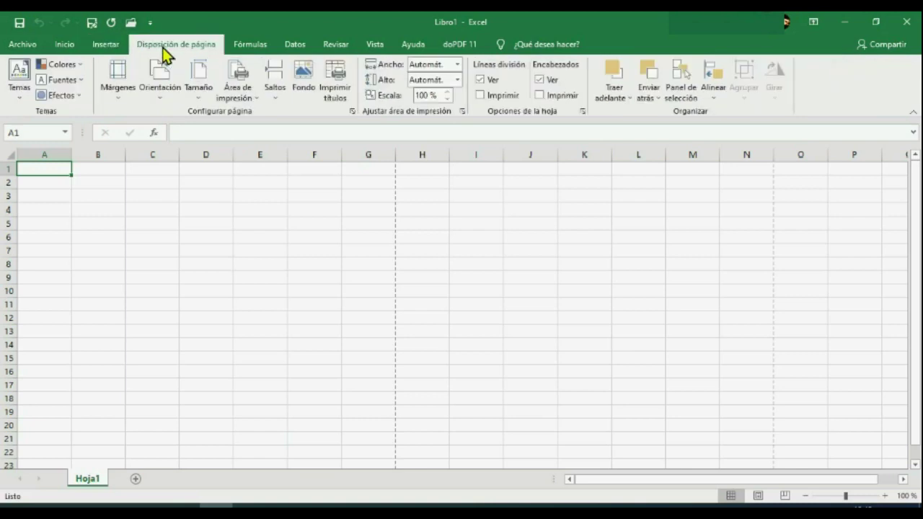
left_click(252, 52)
left_click(301, 49)
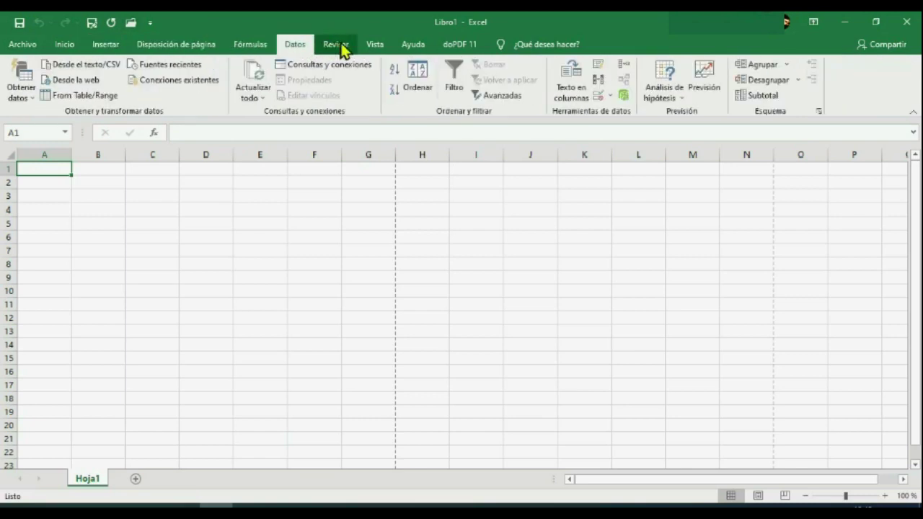
left_click(339, 49)
left_click(376, 49)
left_click(411, 46)
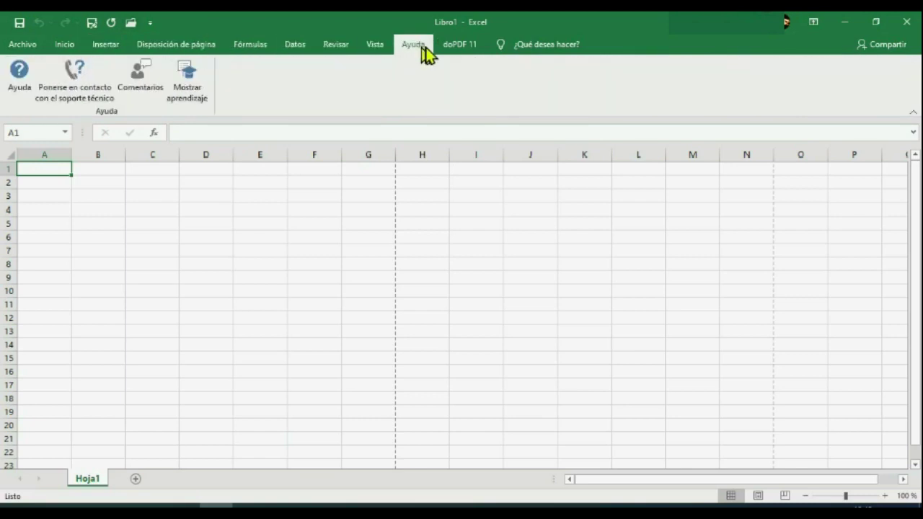
left_click(465, 47)
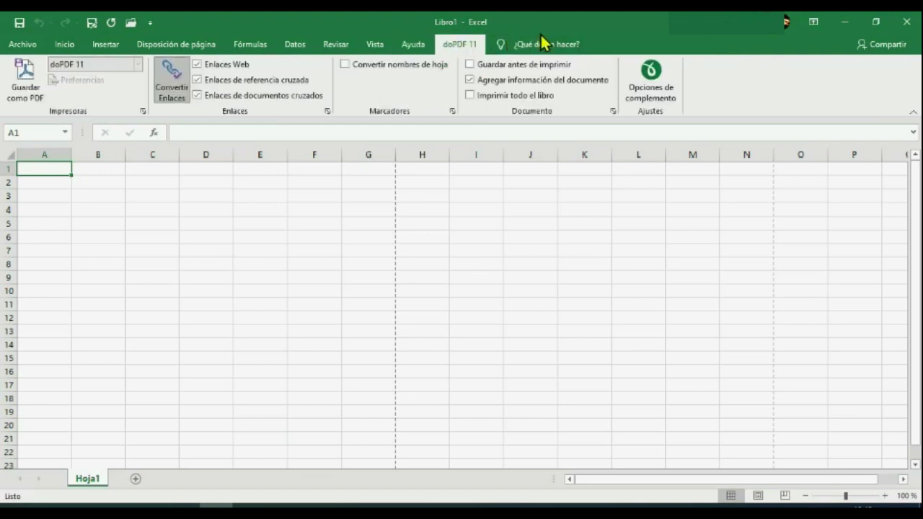
left_click(65, 48)
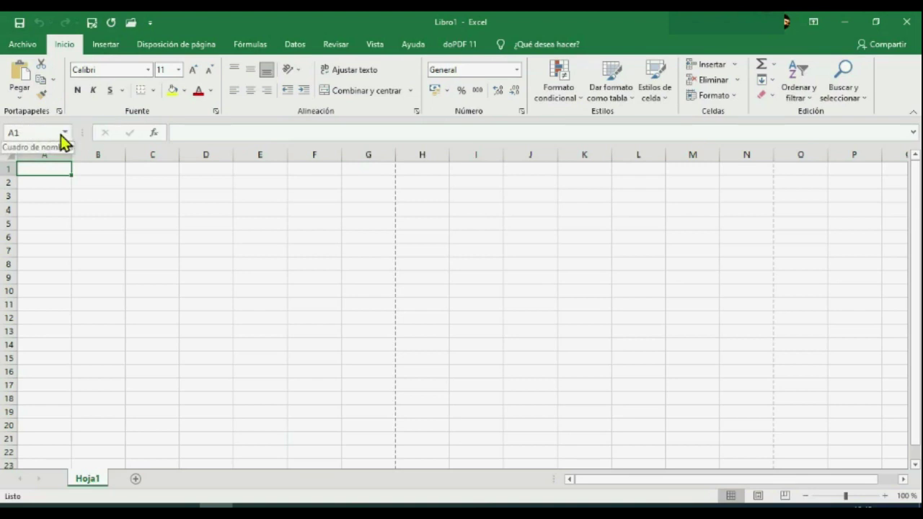
Select several cells across the sheet, including E6, H6 and J6, to check their references in the name box.
left_click(262, 191)
left_click(268, 234)
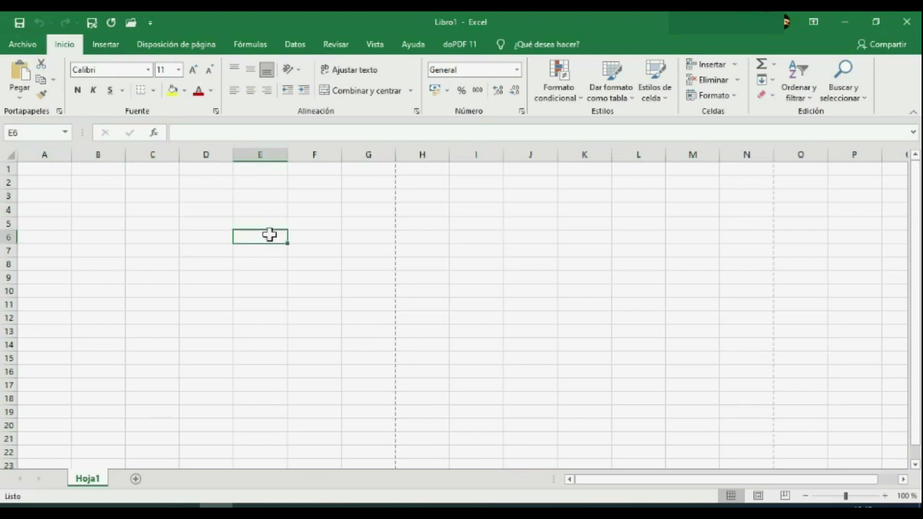
left_click(216, 274)
left_click(355, 312)
left_click(423, 240)
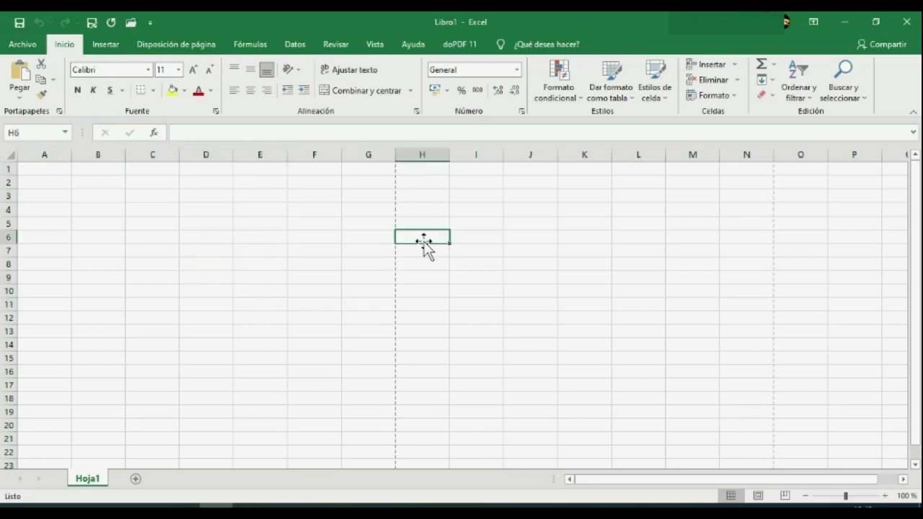
left_click(518, 235)
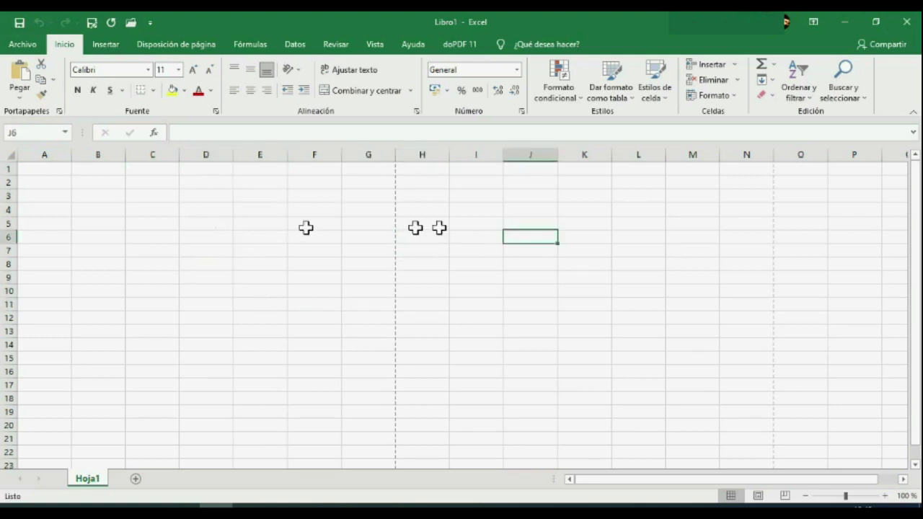
Fill cell H1 with yellow.
left_click(425, 168)
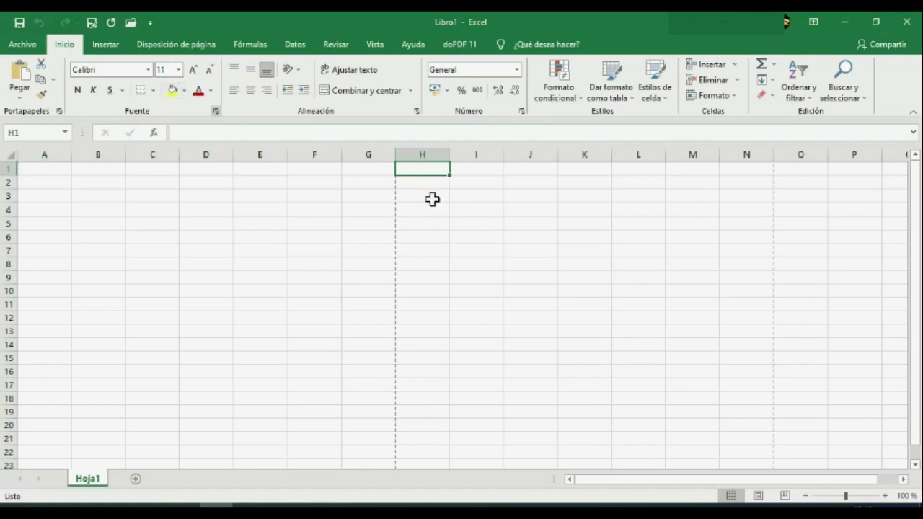
left_click(173, 93)
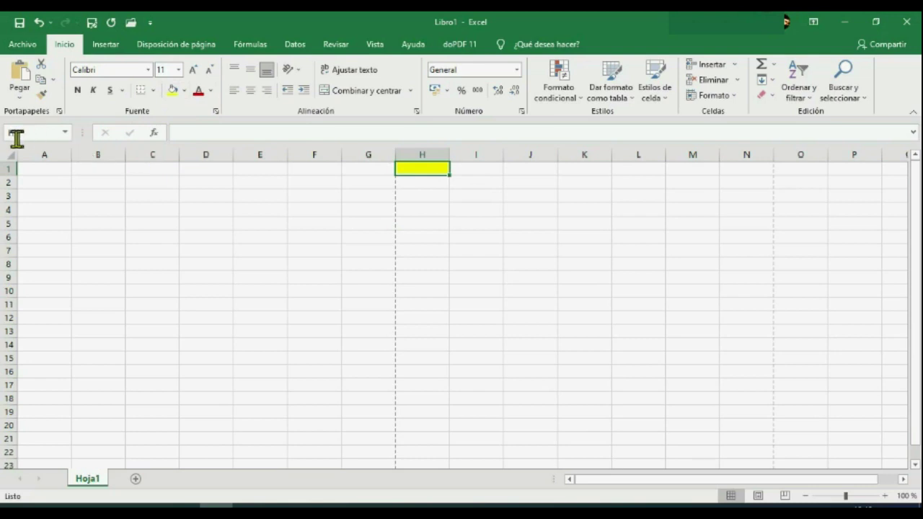
Compare the name box reference of the yellow cell H1 with those of other cells, including B5, H2, B4, I7, H8 and E7.
left_click(33, 131)
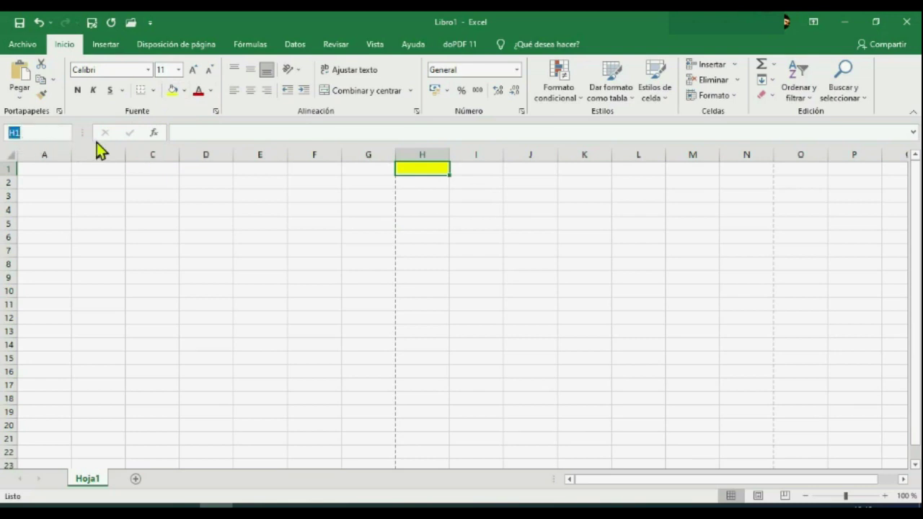
left_click(91, 224)
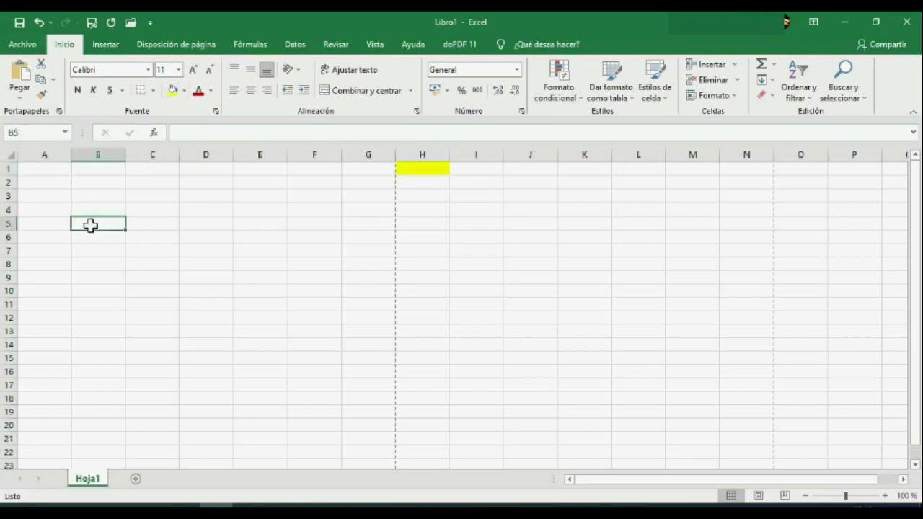
left_click(428, 181)
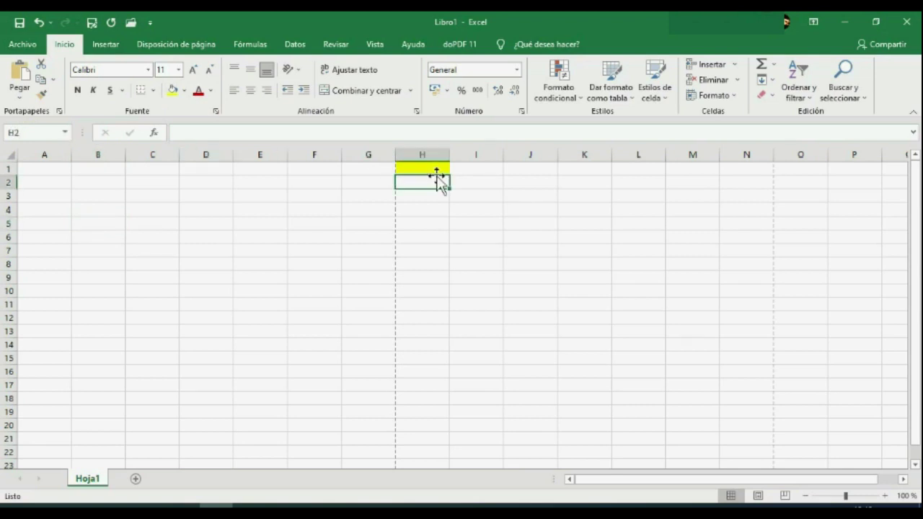
left_click(415, 169)
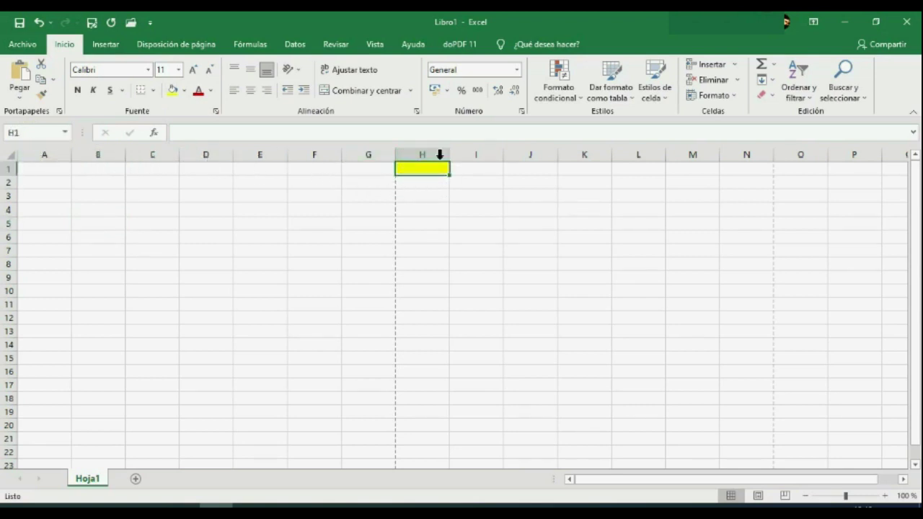
left_click(62, 132)
left_click(62, 131)
left_click(63, 132)
left_click(114, 209)
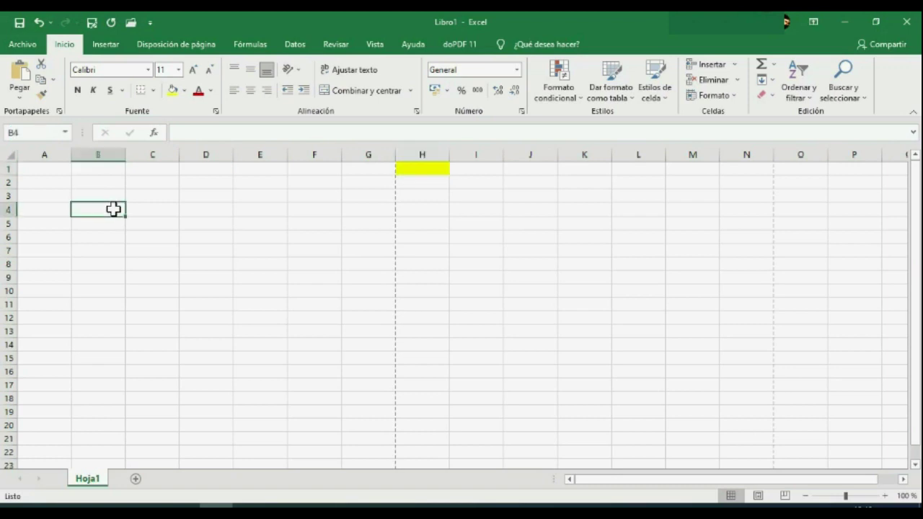
left_click(482, 251)
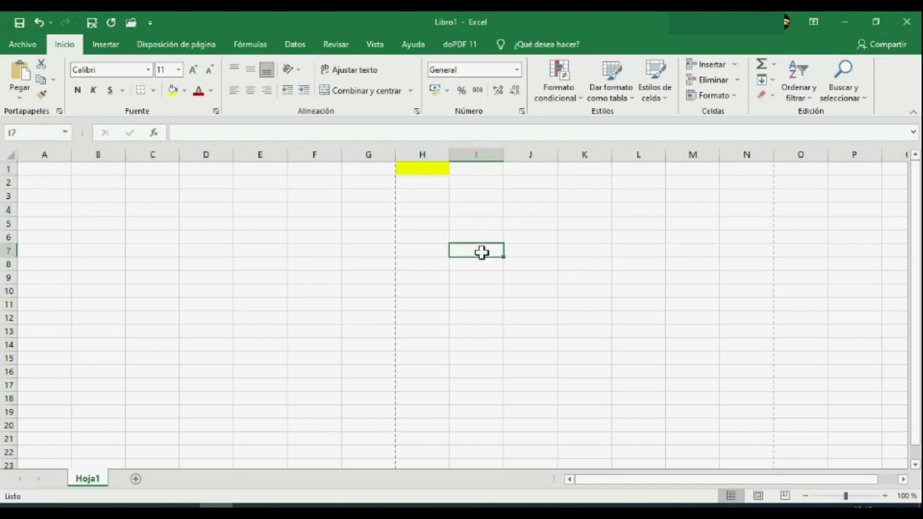
left_click(401, 261)
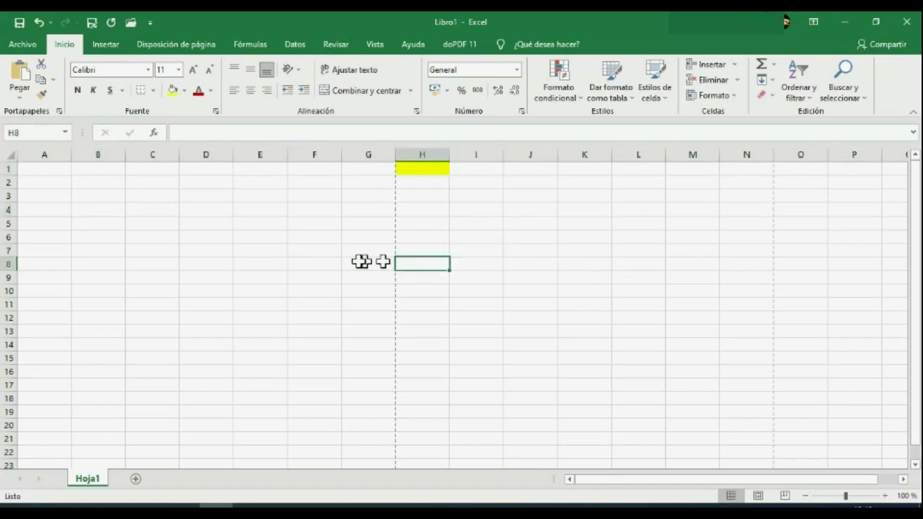
left_click(252, 245)
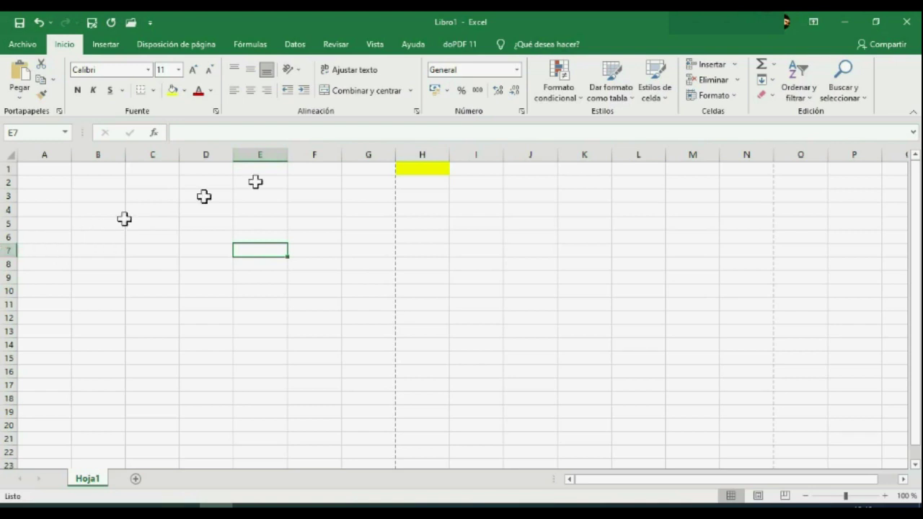
Enter 12345 in the yellow cell H1 using the formula bar.
left_click(421, 167)
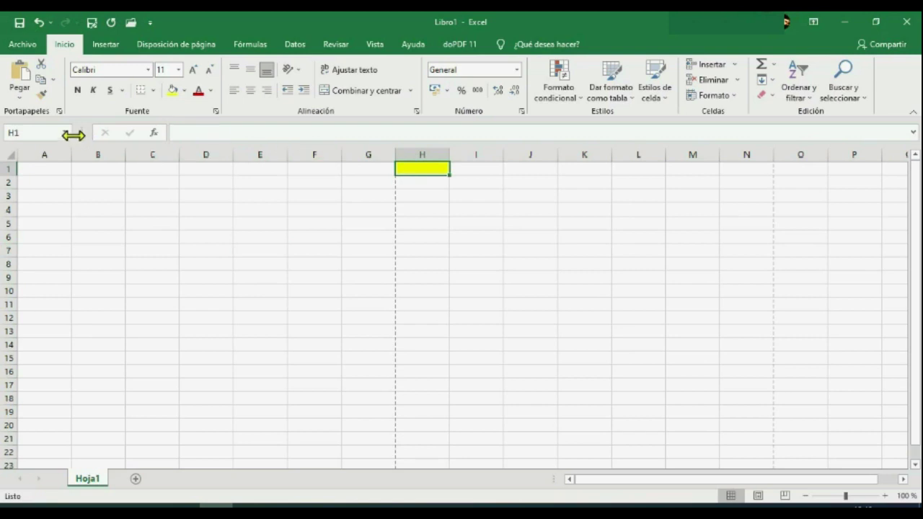
left_click(210, 131)
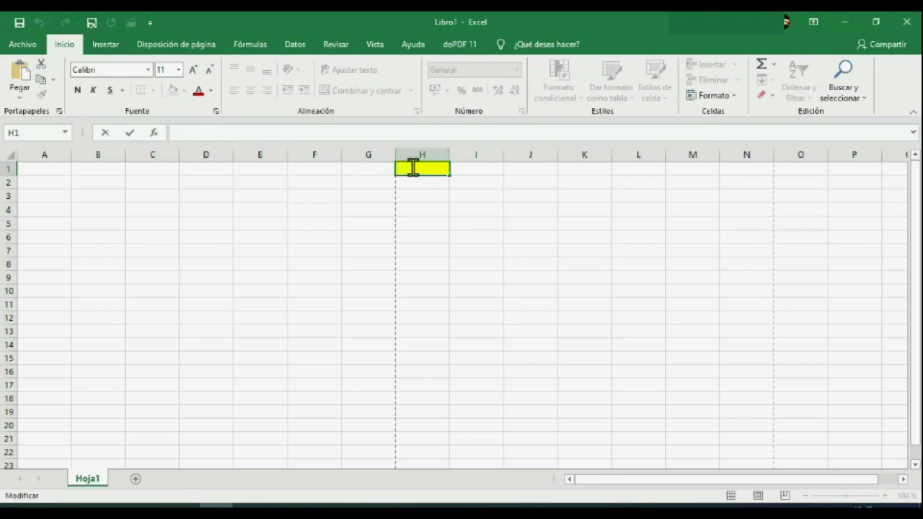
type("345")
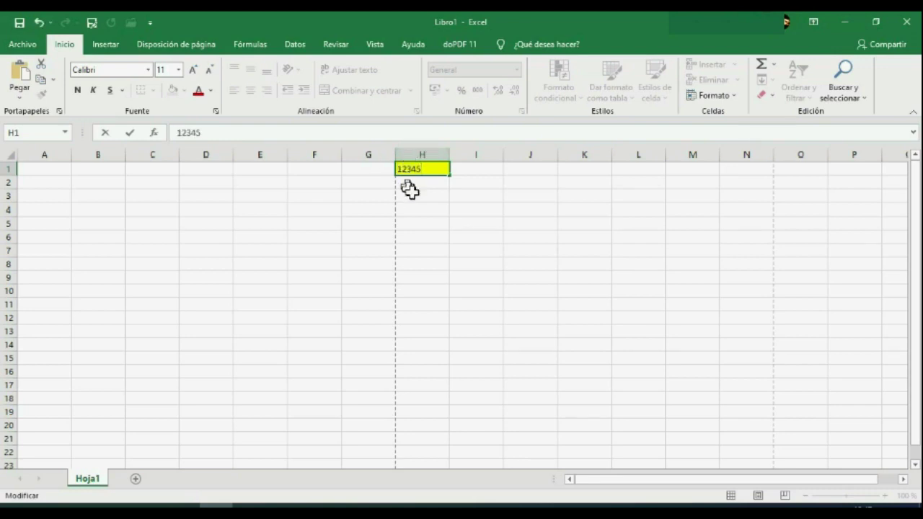
left_click(429, 222)
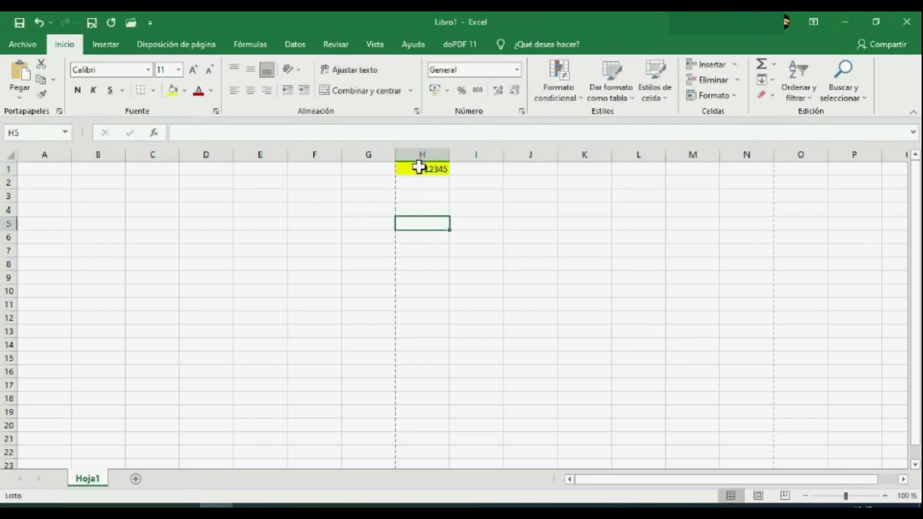
Clear the contents of the yellow cell H1, keeping its fill.
left_click(416, 167)
right_click(417, 168)
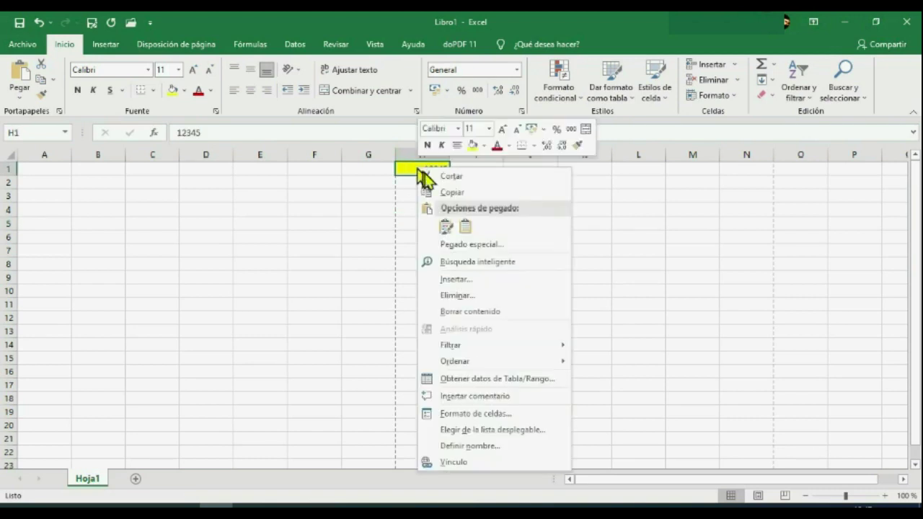
left_click(513, 312)
Try entering 12345 in cell H1 through the formula bar, expanding and collapsing the bar, and cancel the entry.
left_click(197, 134)
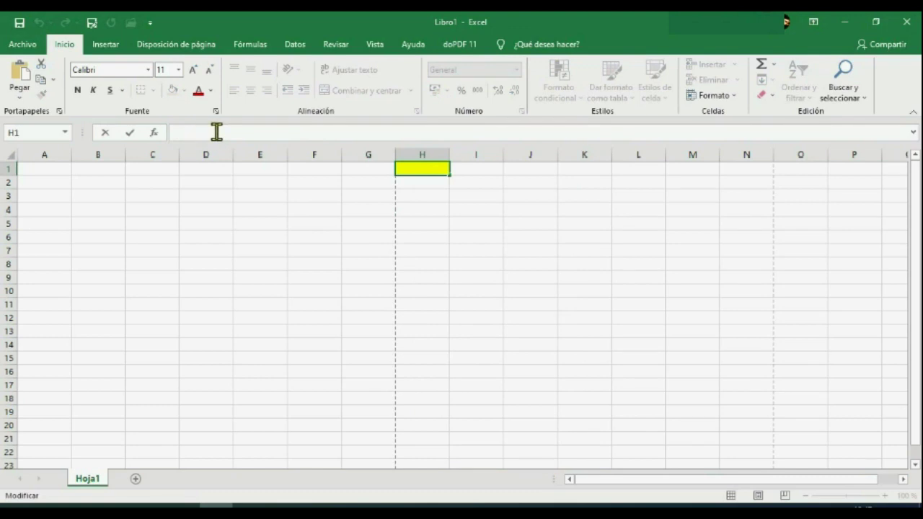
type("12345")
left_click(912, 133)
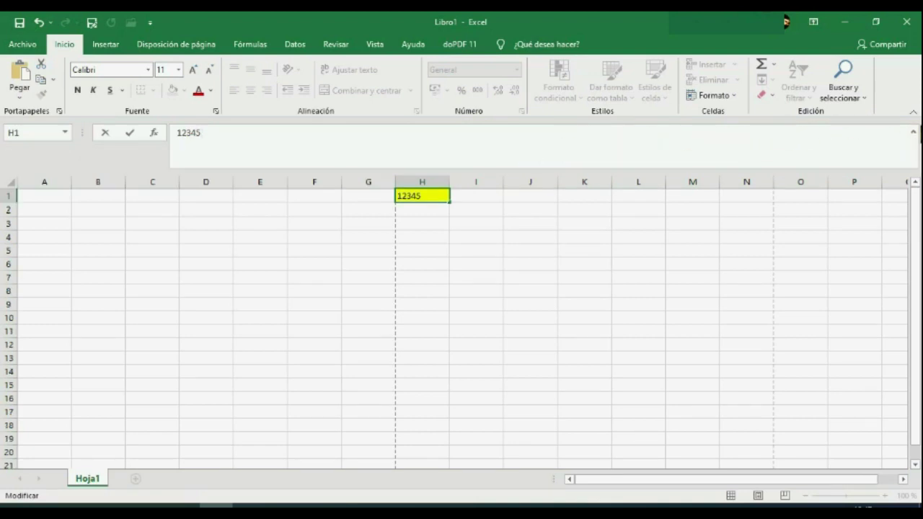
left_click(913, 135)
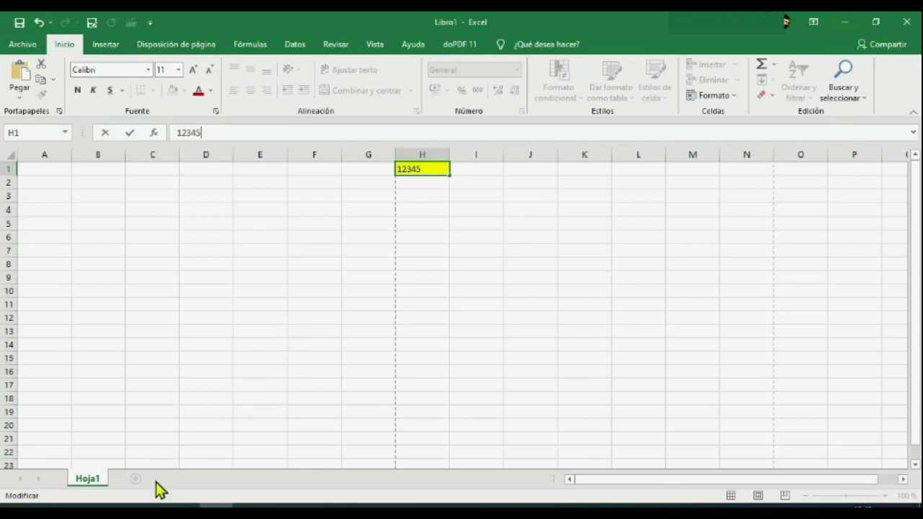
left_click(118, 483)
key("Escape")
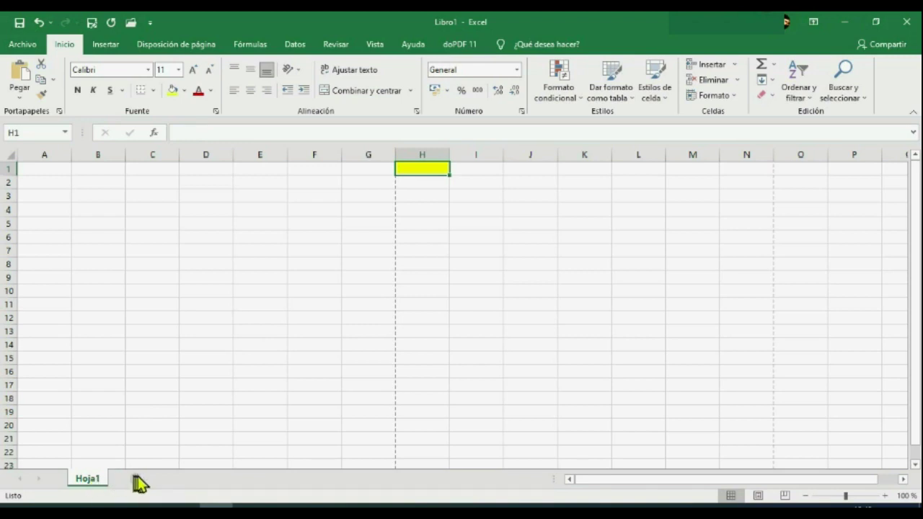
Add a new sheet, Hoja2, to the workbook and select cell H8 on it.
left_click(280, 319)
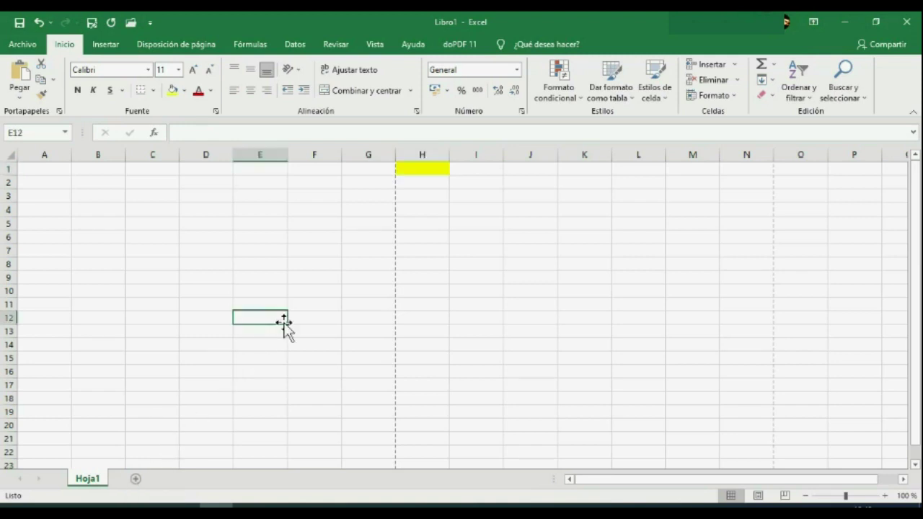
left_click(134, 479)
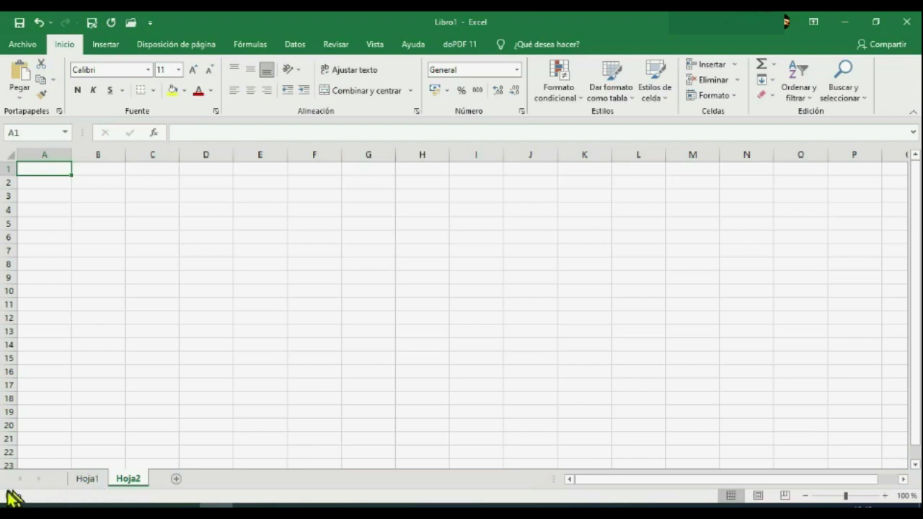
left_click(402, 264)
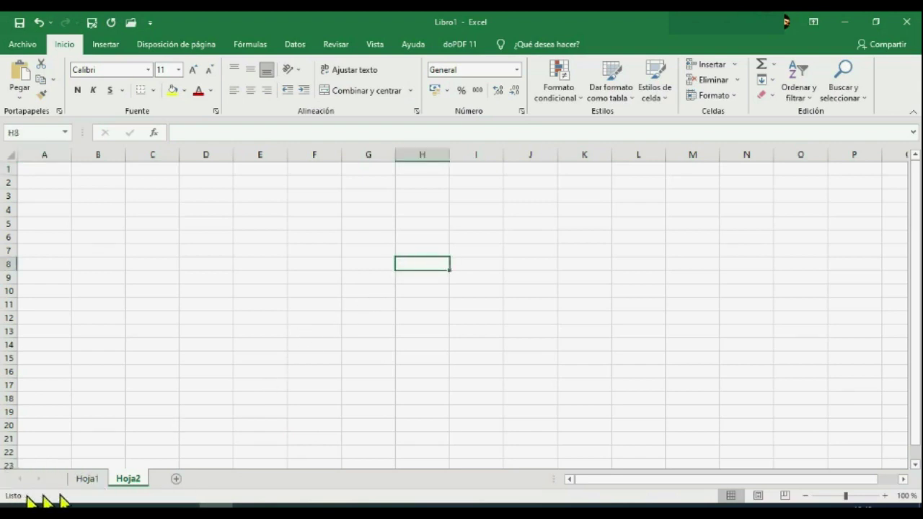
Return to Hoja1 and enter 123 in the yellow cell H1.
left_click(87, 479)
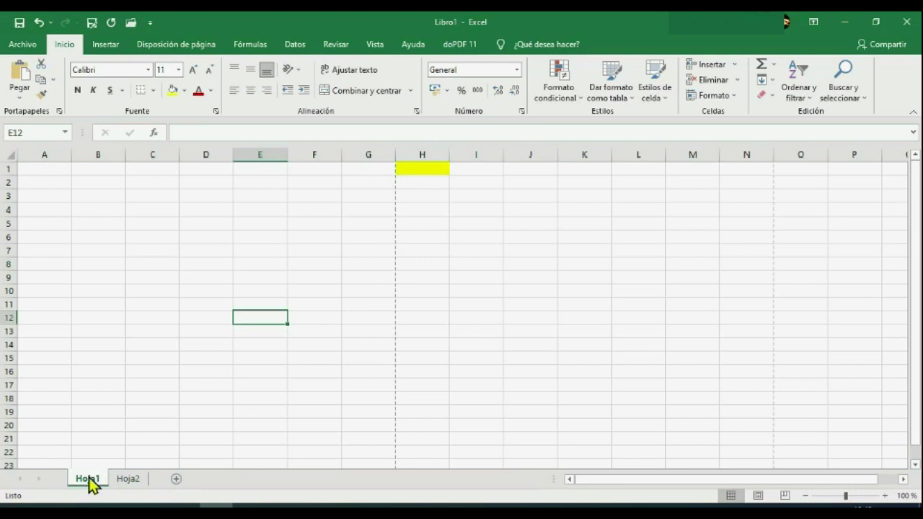
left_click(434, 169)
type("123")
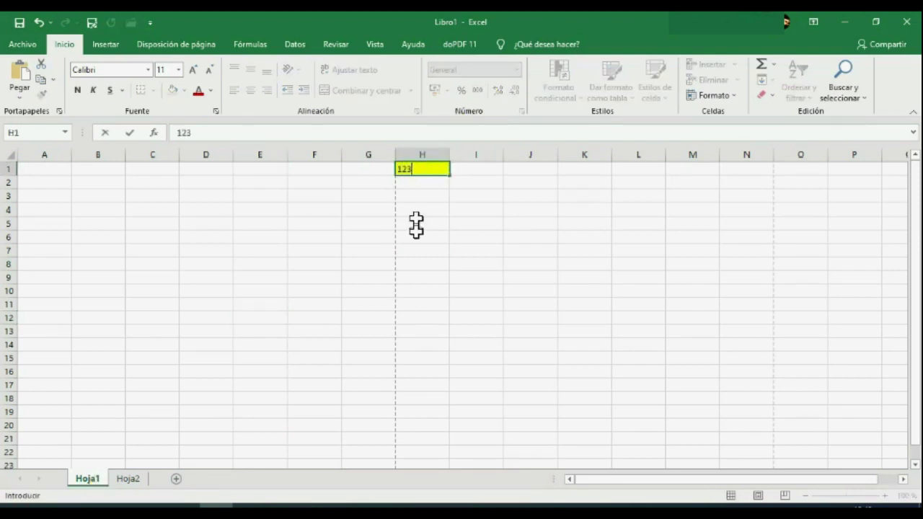
left_click(416, 235)
left_click(428, 170)
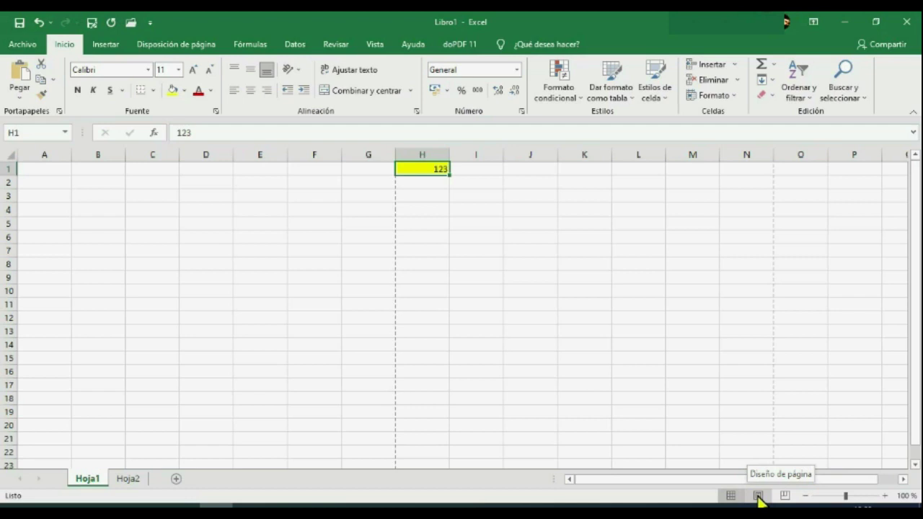
Preview Hoja1 in Page Layout and Normal views, and try zoom levels of 376% and 44% before restoring 100%.
left_click(758, 496)
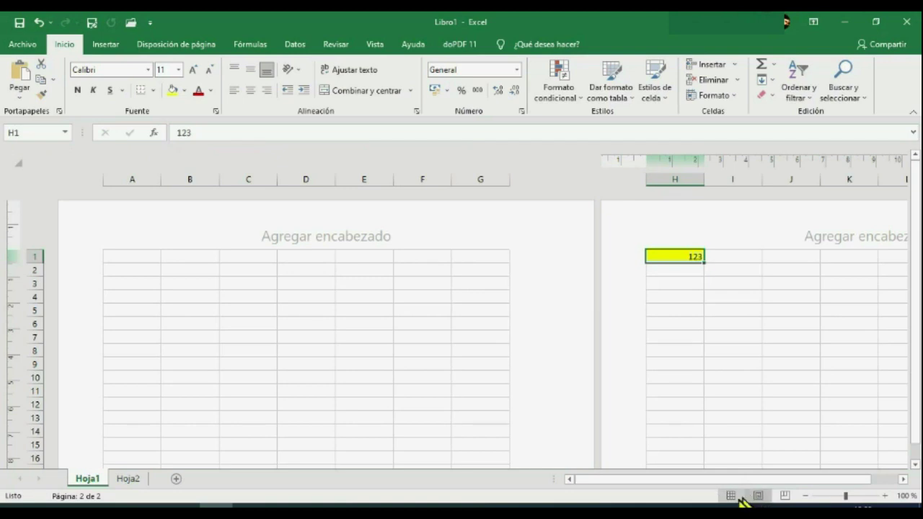
left_click(731, 495)
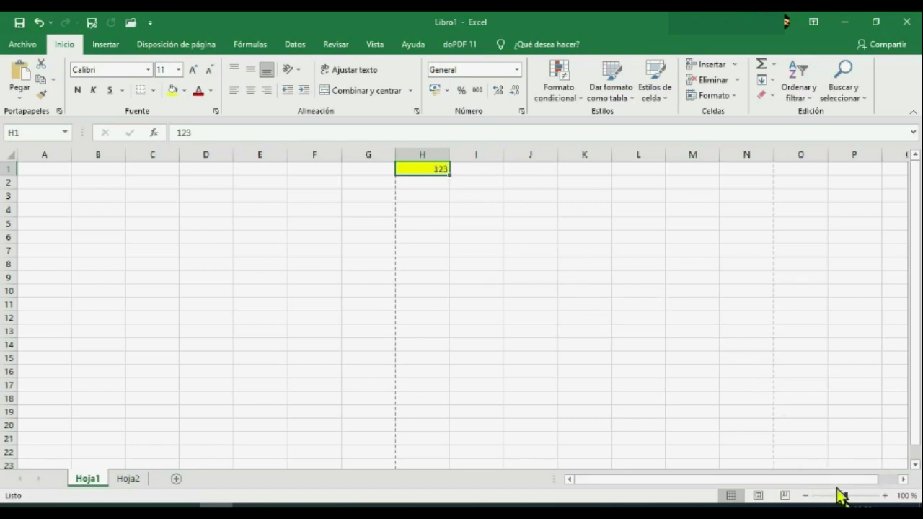
left_click_drag(846, 499, 875, 498)
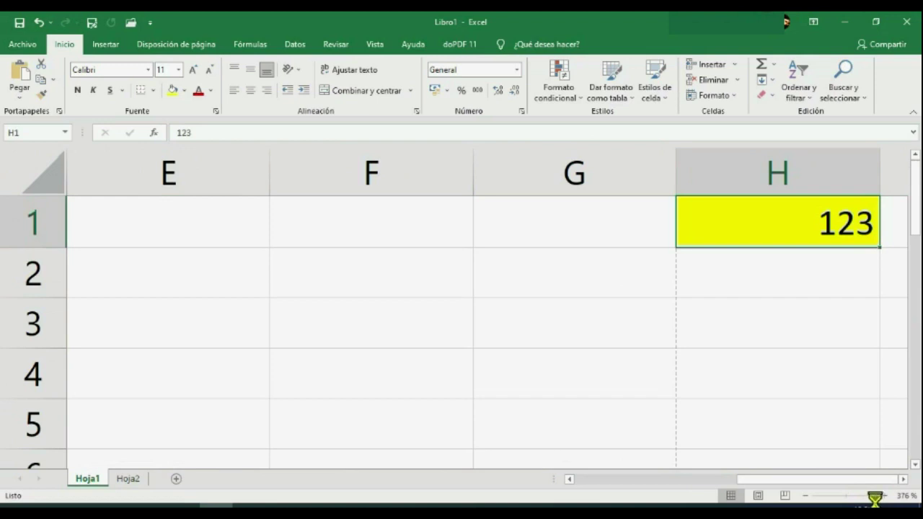
left_click_drag(875, 498, 824, 498)
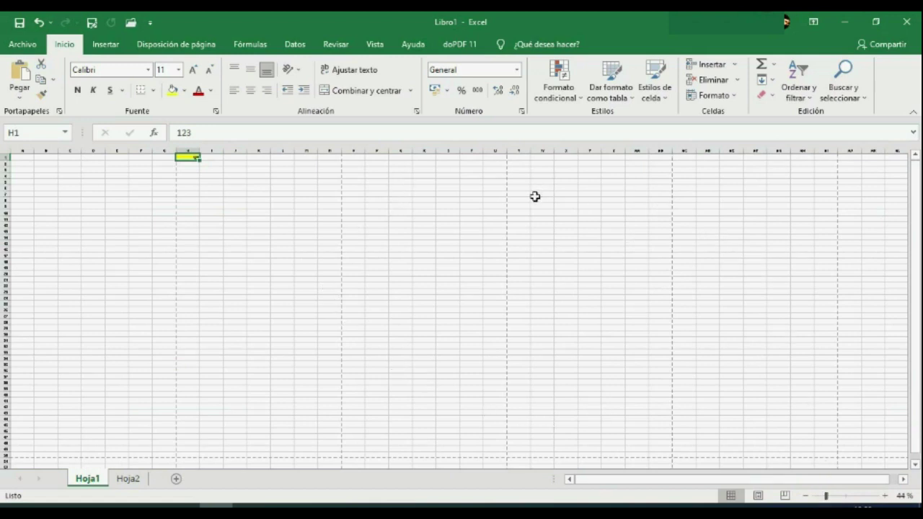
left_click(846, 497)
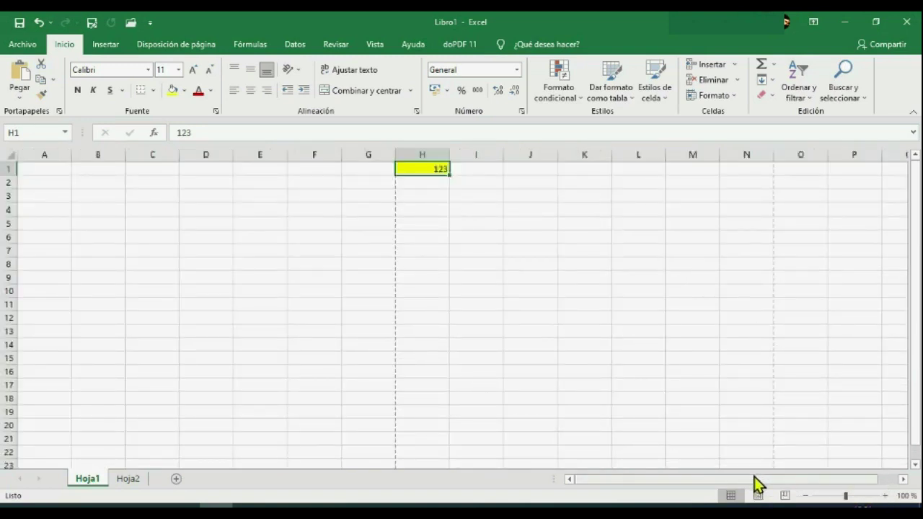
Fill cell P19 on Hoja1 with yellow.
mouse_move(754, 477)
left_mouse_down()
mouse_move(805, 476)
mouse_move(642, 454)
mouse_move(651, 480)
mouse_move(756, 492)
mouse_move(666, 485)
mouse_move(799, 488)
mouse_move(678, 481)
mouse_move(766, 488)
left_mouse_up()
left_click_drag(914, 314, 912, 287)
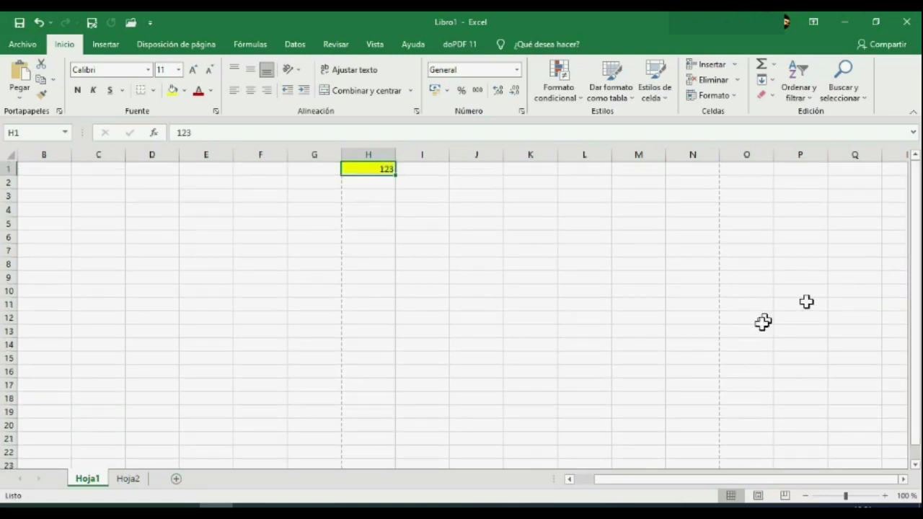
left_click(806, 409)
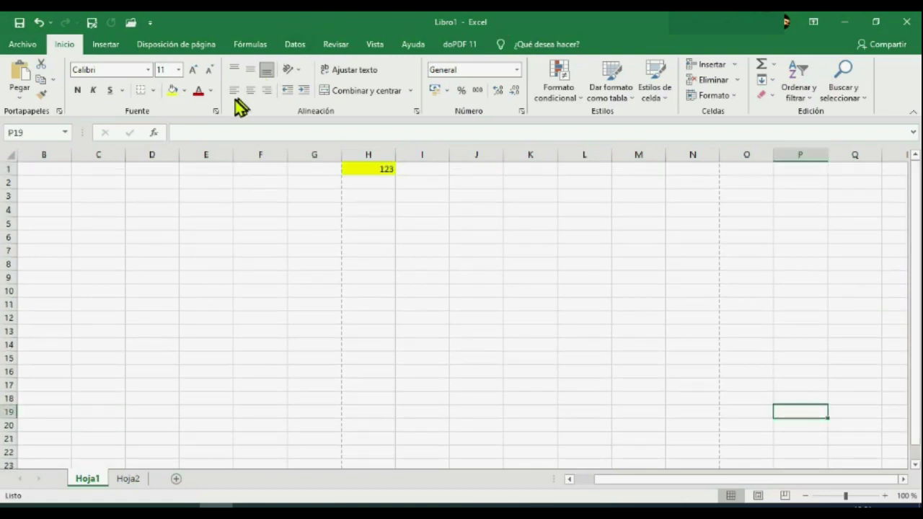
left_click(173, 91)
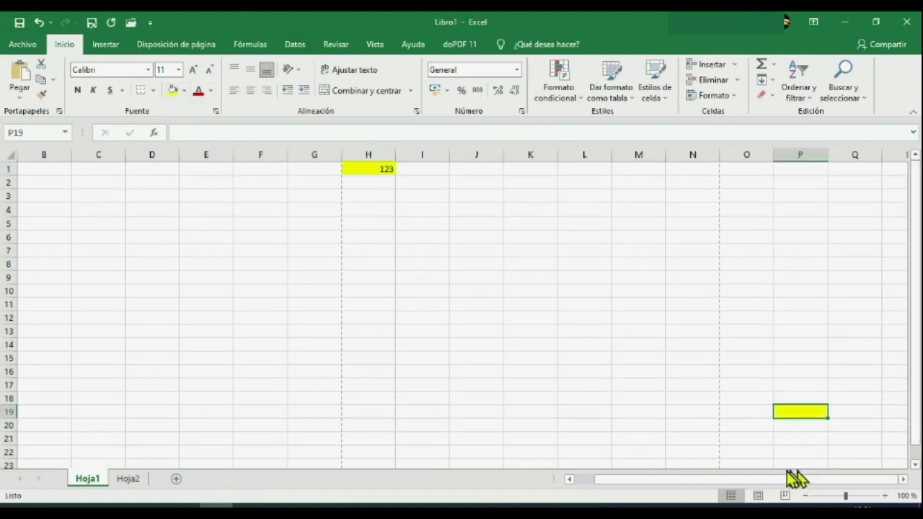
Clear the yellow cells P19 and H1 on Hoja1, removing both their contents and fill.
left_click_drag(742, 481, 843, 486)
mouse_move(917, 272)
left_mouse_down()
mouse_move(917, 418)
mouse_move(904, 282)
left_mouse_up()
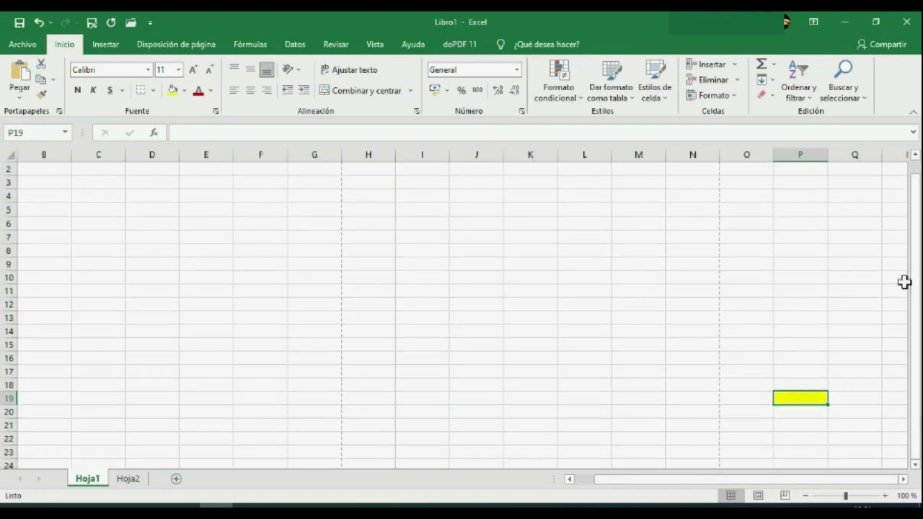
scroll(366, 367, "up", 1)
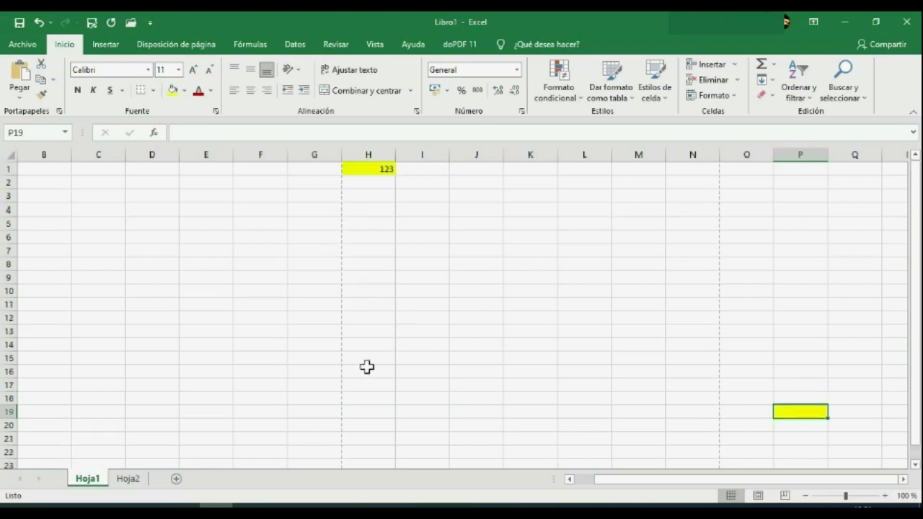
left_click(576, 482)
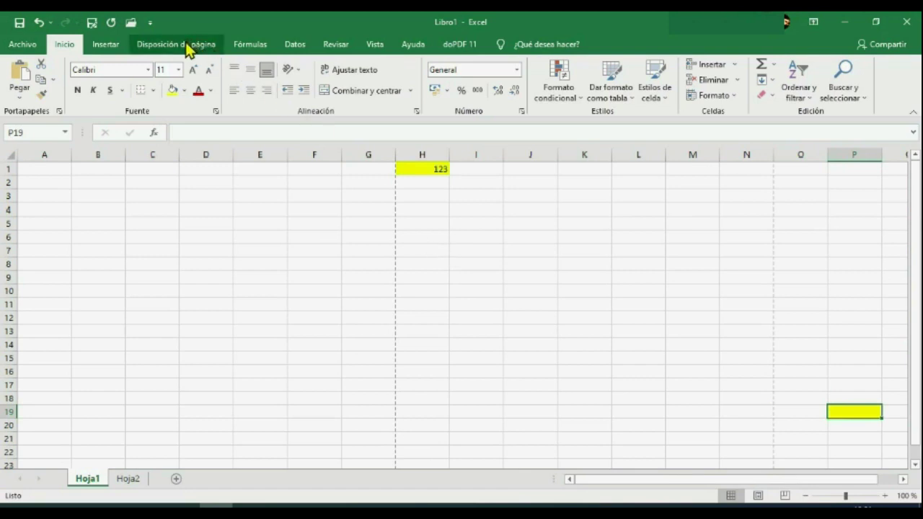
left_click_drag(820, 374, 896, 448)
left_click(530, 304)
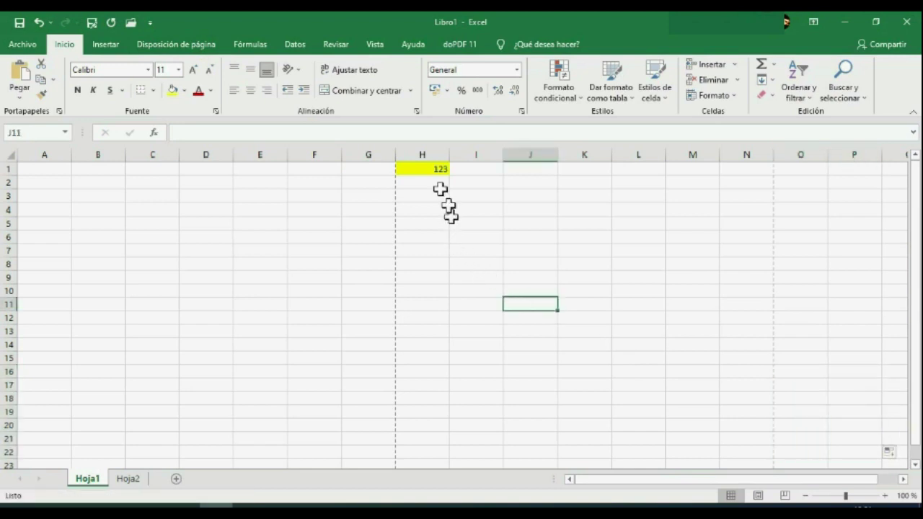
left_click_drag(407, 209, 507, 164)
left_click_drag(669, 408, 669, 396)
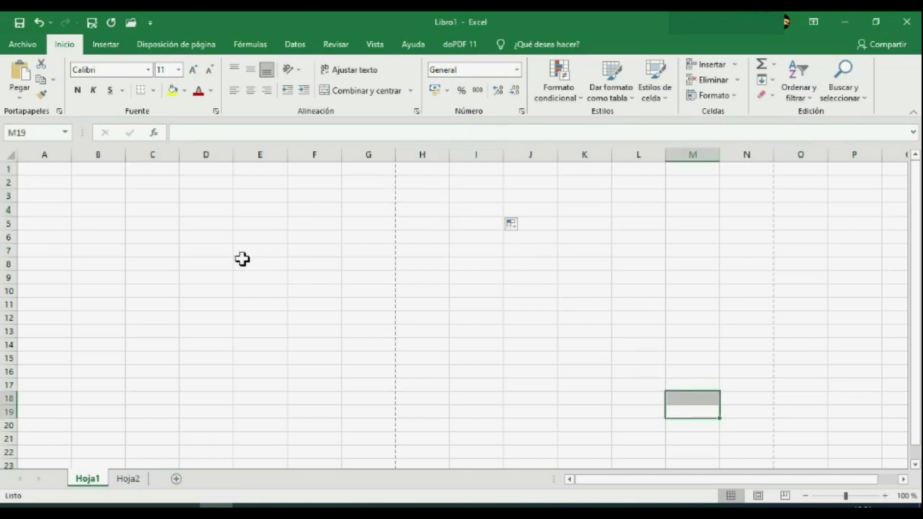
Select columns A to F one at a time to show how whole columns are highlighted.
left_click(53, 150)
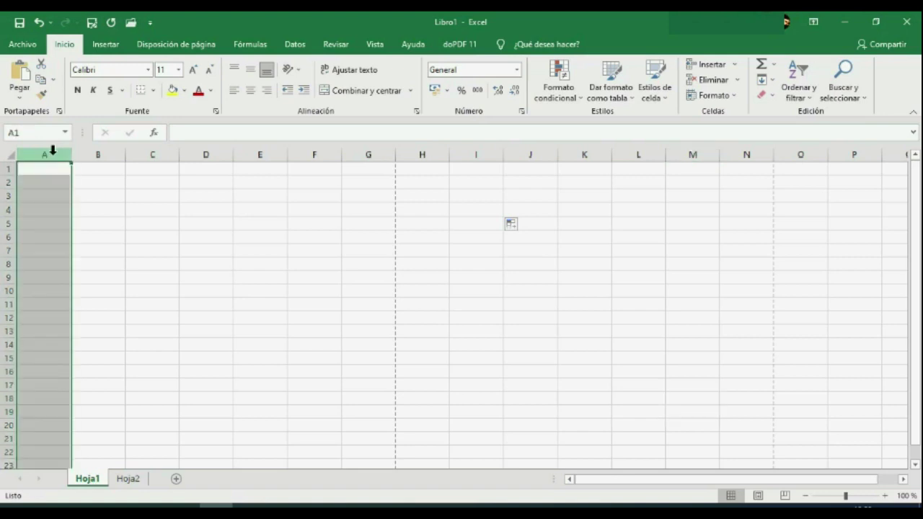
left_click(88, 150)
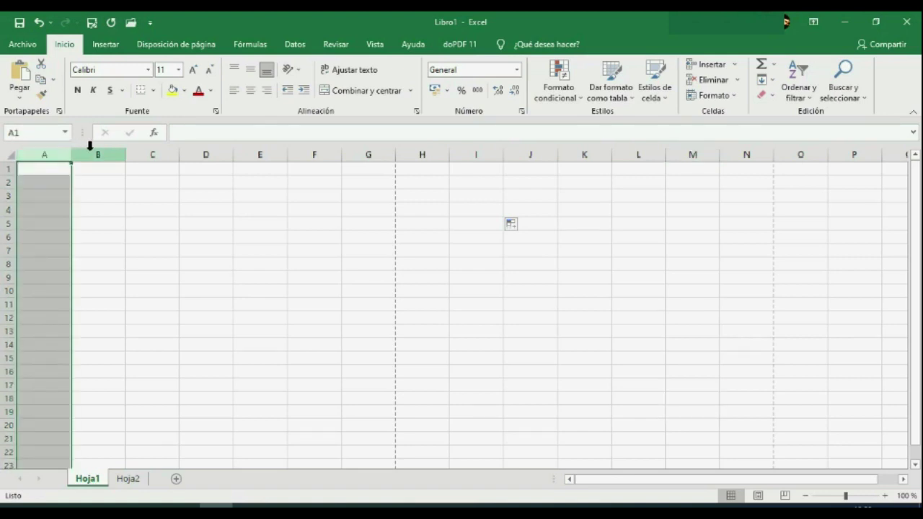
left_click(138, 150)
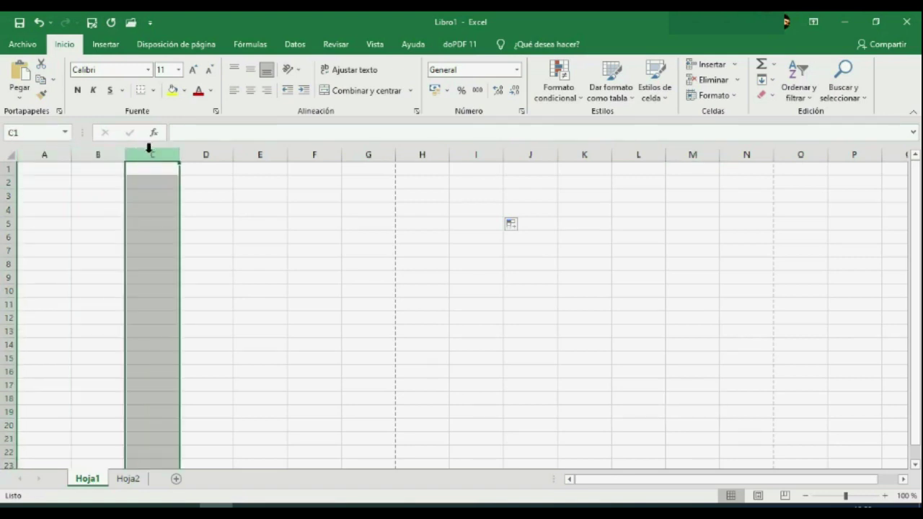
left_click(200, 150)
left_click(251, 152)
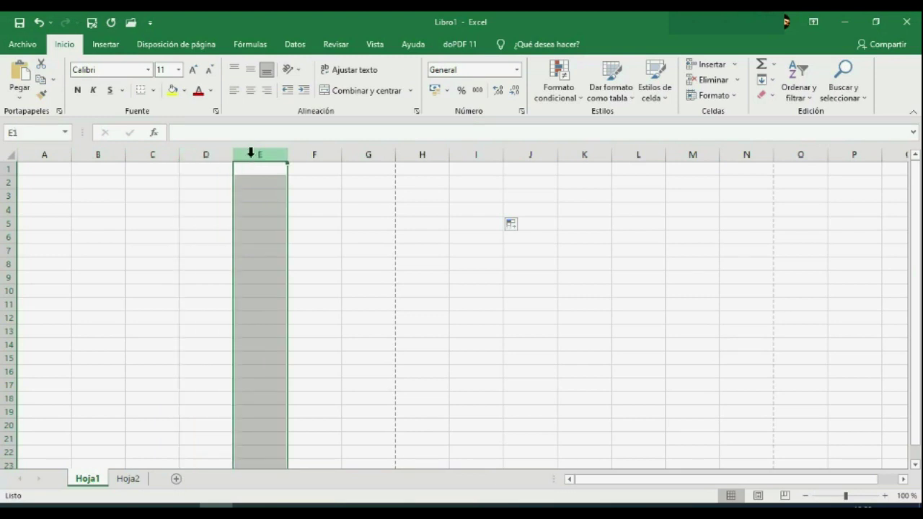
left_click(306, 151)
Select columns E through I together as one block.
left_click(248, 275)
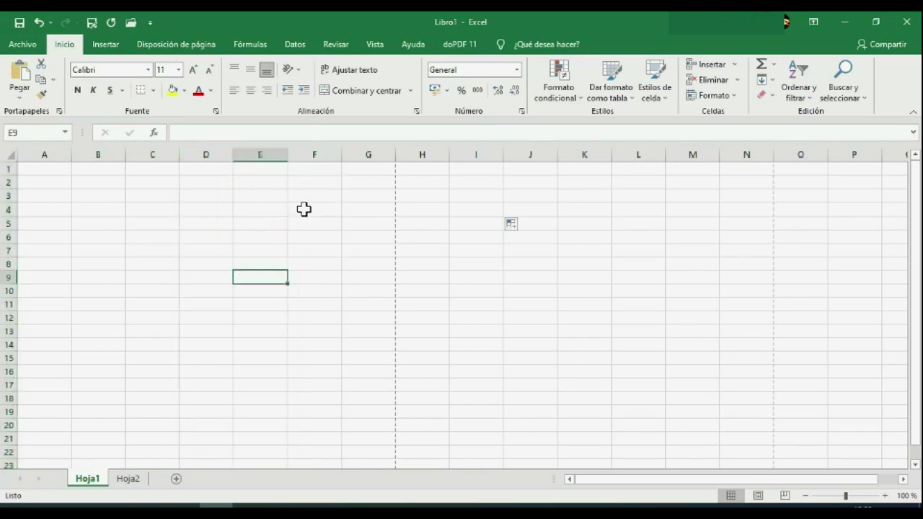
left_click(266, 151)
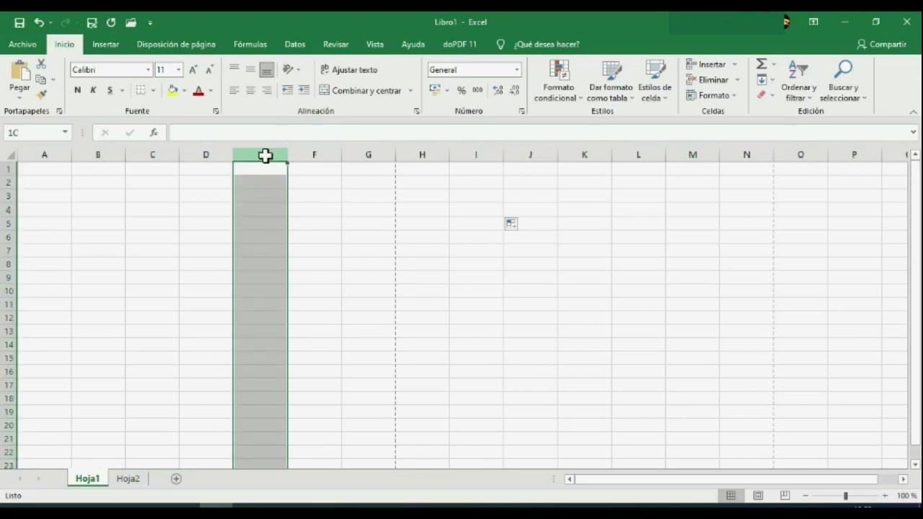
left_click_drag(274, 155, 481, 158)
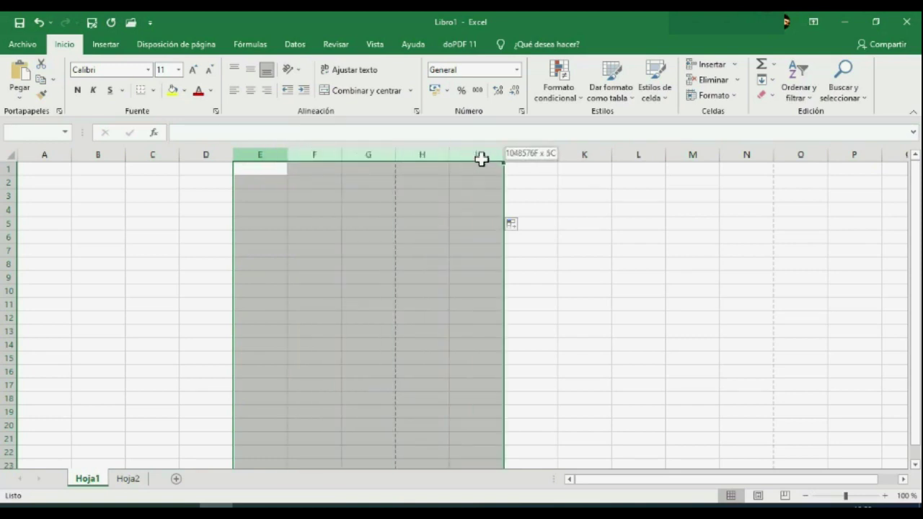
Release the column block and select rows 5 through 8 one at a time on Hoja1.
left_click_drag(481, 159, 481, 159)
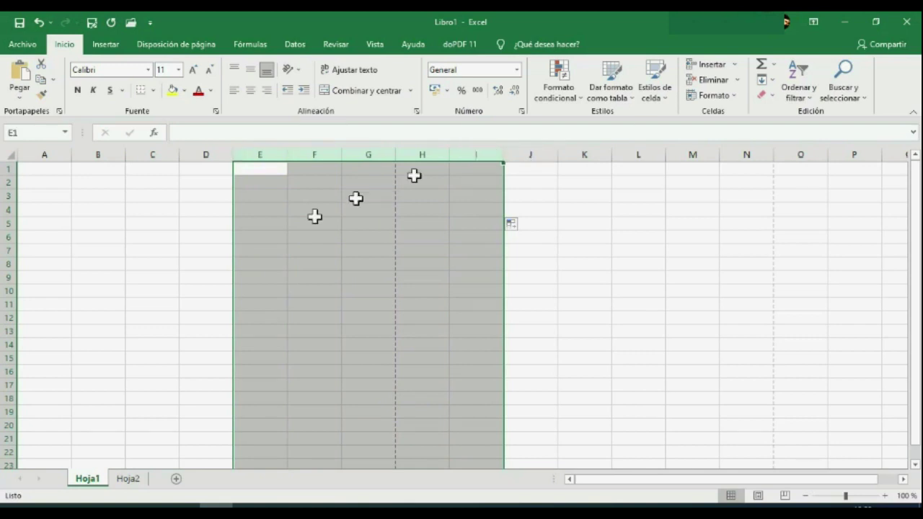
left_click(152, 223)
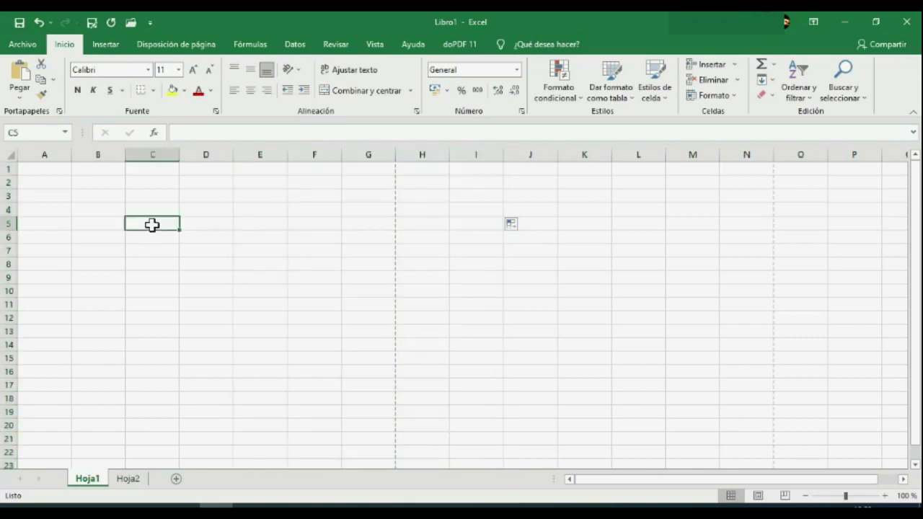
left_click(6, 223)
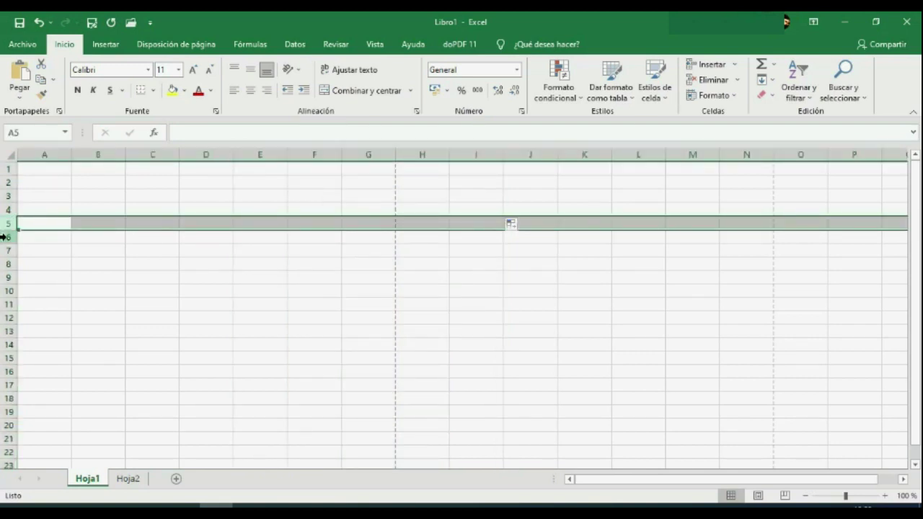
left_click(6, 236)
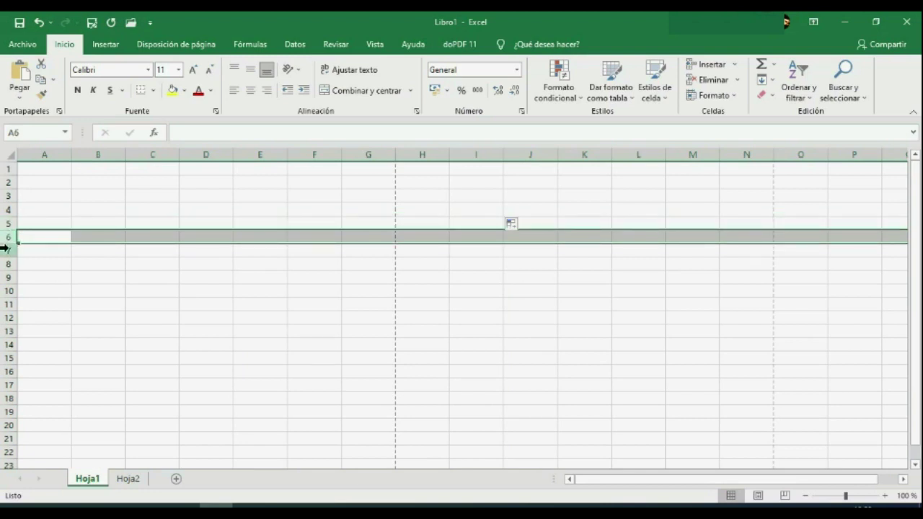
left_click(6, 250)
left_click(8, 264)
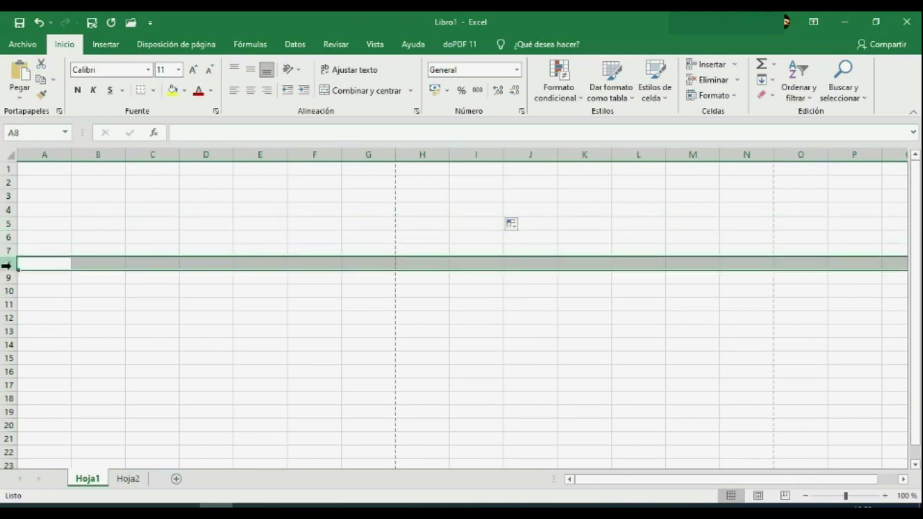
Select rows 5 through 12 together as one block, then deselect them.
left_click(7, 222)
left_click_drag(7, 223, 10, 222)
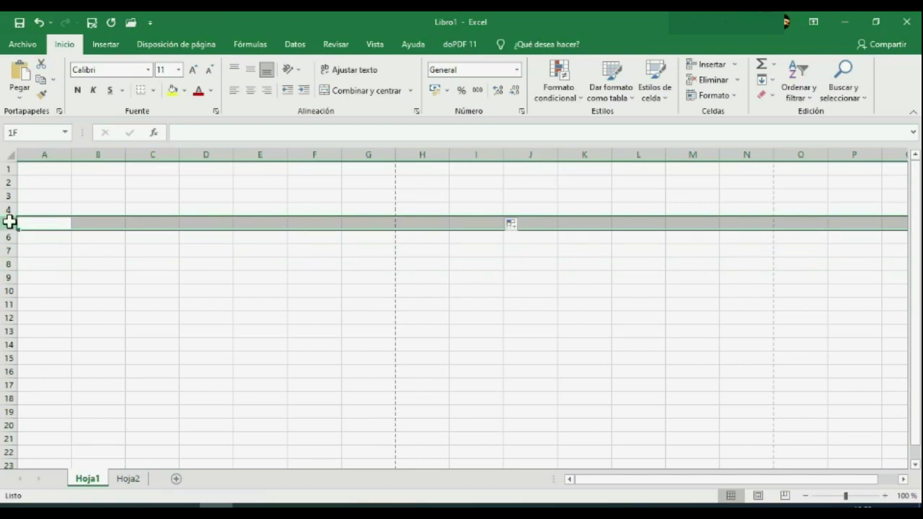
left_click_drag(8, 222, 4, 317)
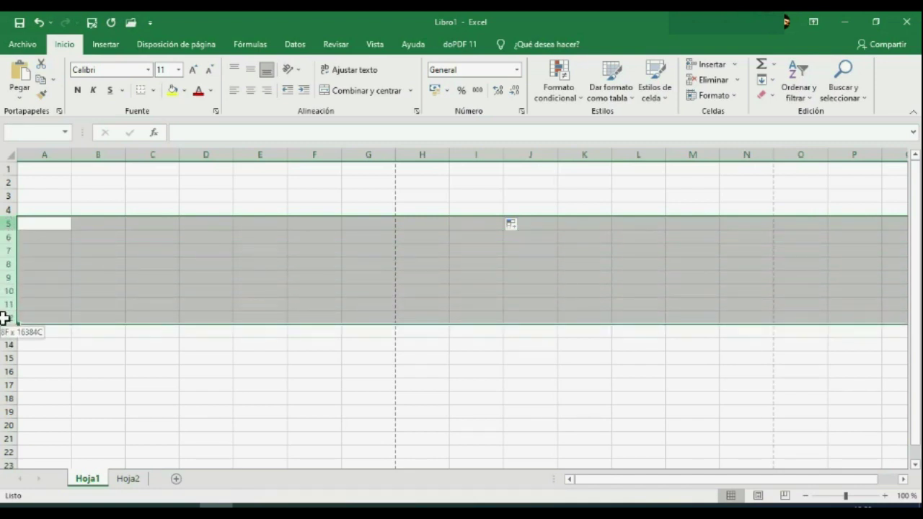
left_click(425, 411)
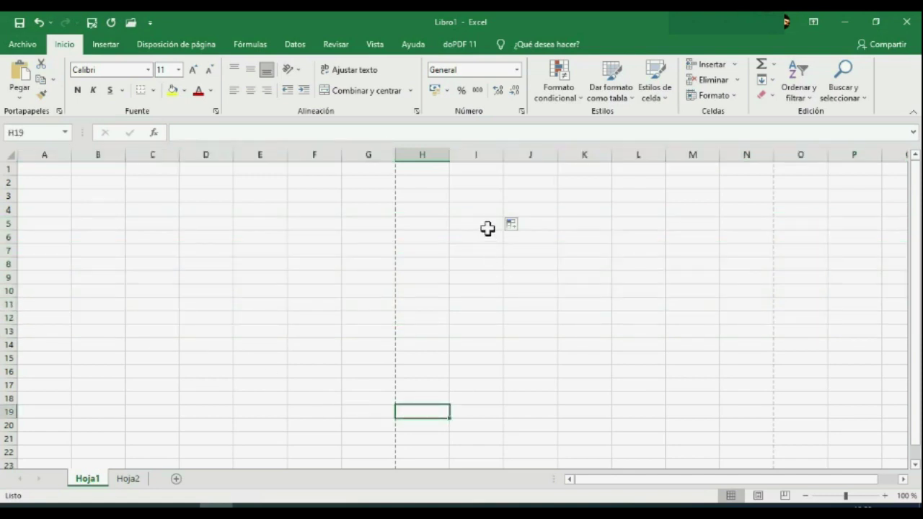
Select the cell range F5:J11, deselect it, and select the smaller range F6:I11.
left_click(313, 222)
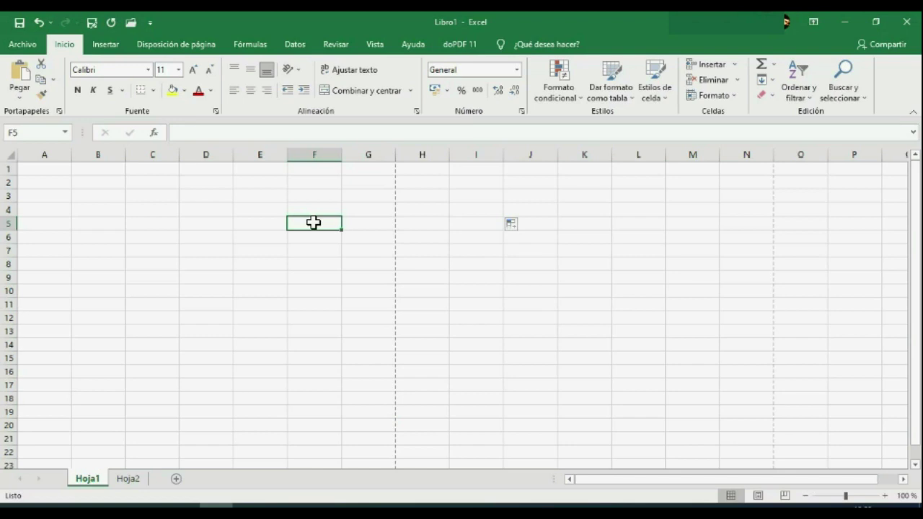
left_click_drag(313, 223, 506, 304)
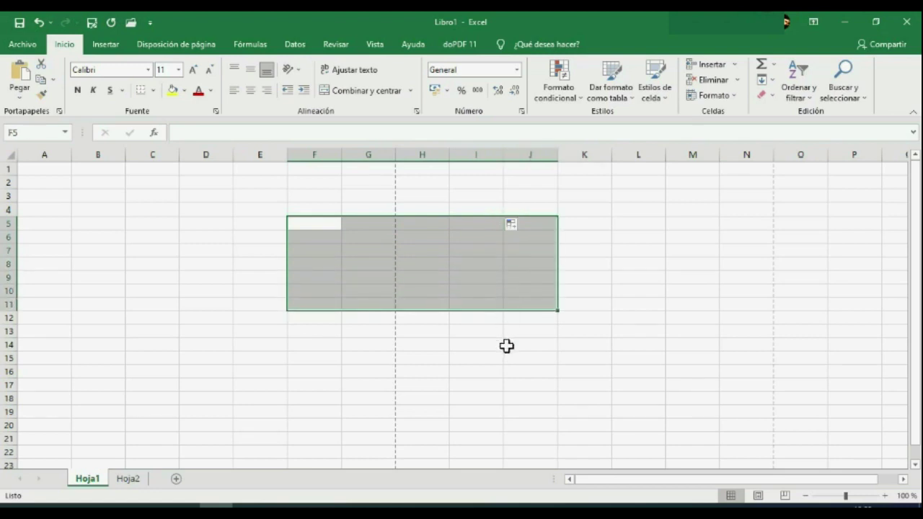
left_click(507, 345)
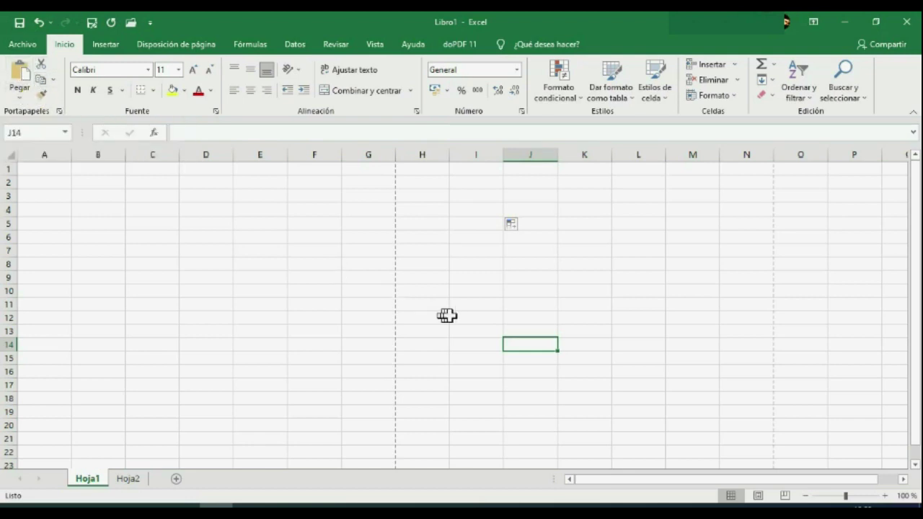
left_click_drag(296, 233, 490, 299)
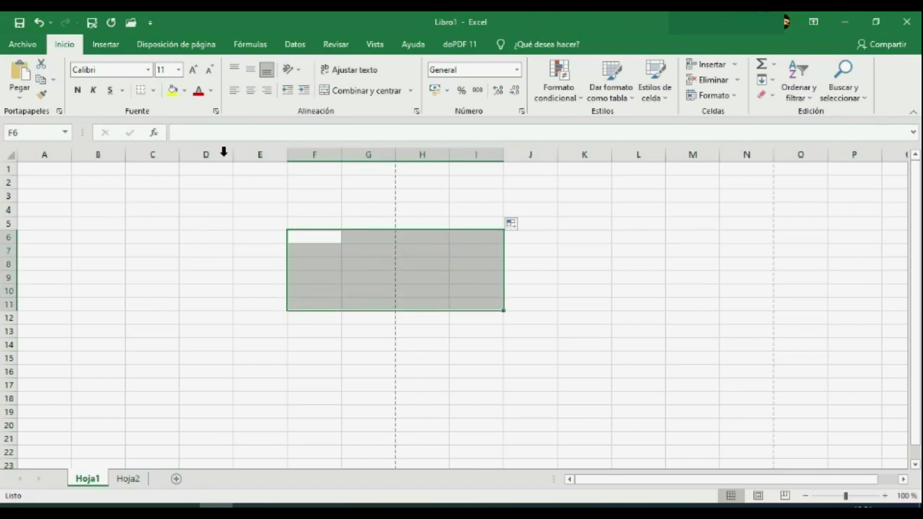
Enter 12345 in cell H8 and paste a copy of it into K8, ending copy mode.
left_click(239, 246)
left_click_drag(241, 253, 420, 261)
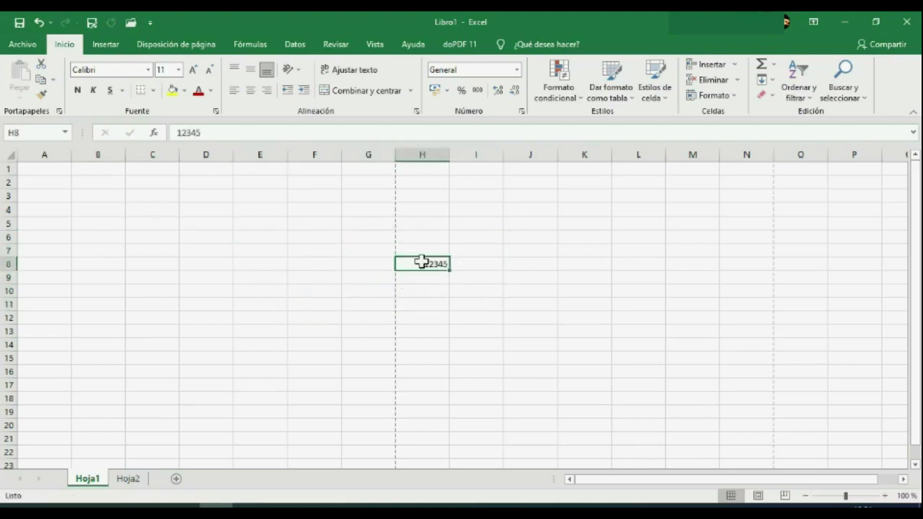
left_click(41, 79)
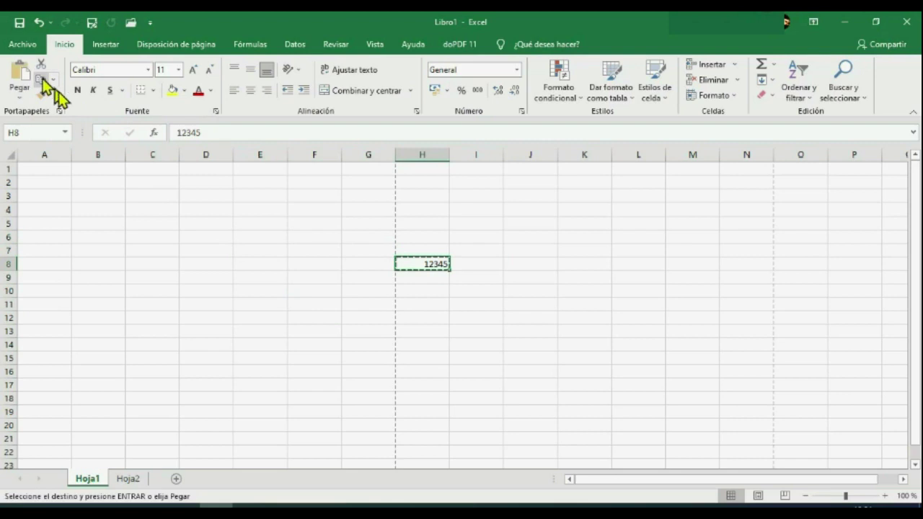
left_click(430, 346)
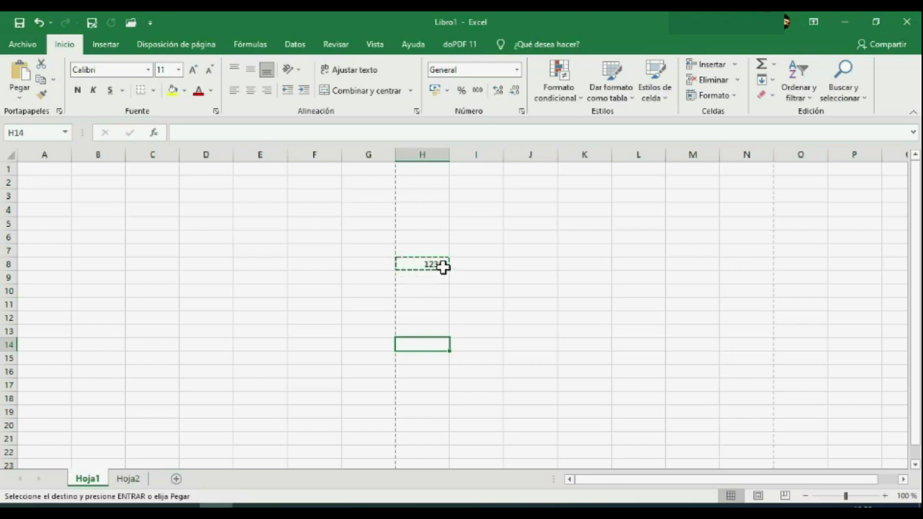
left_click(586, 264)
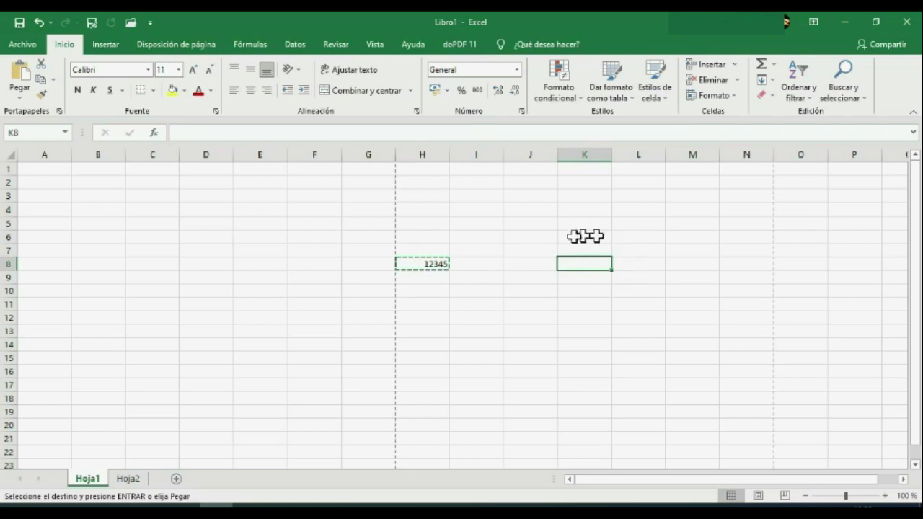
left_click(22, 85)
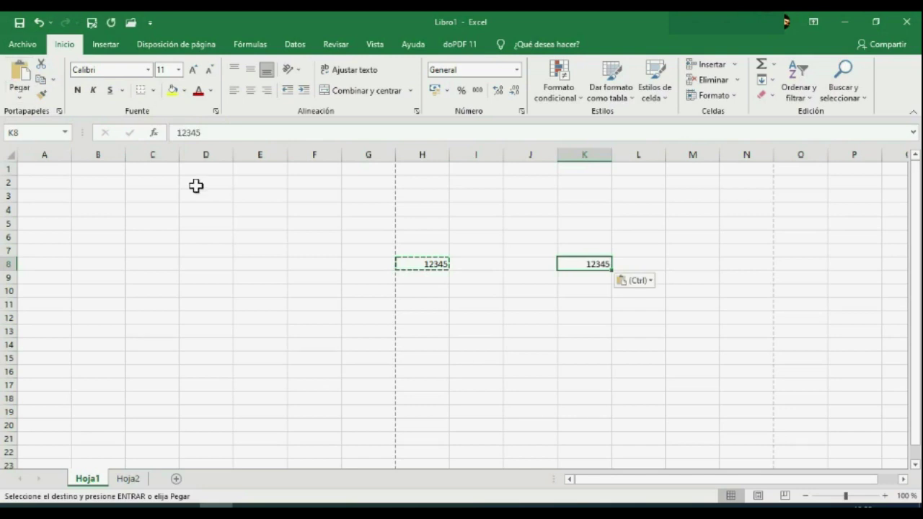
left_click(522, 336)
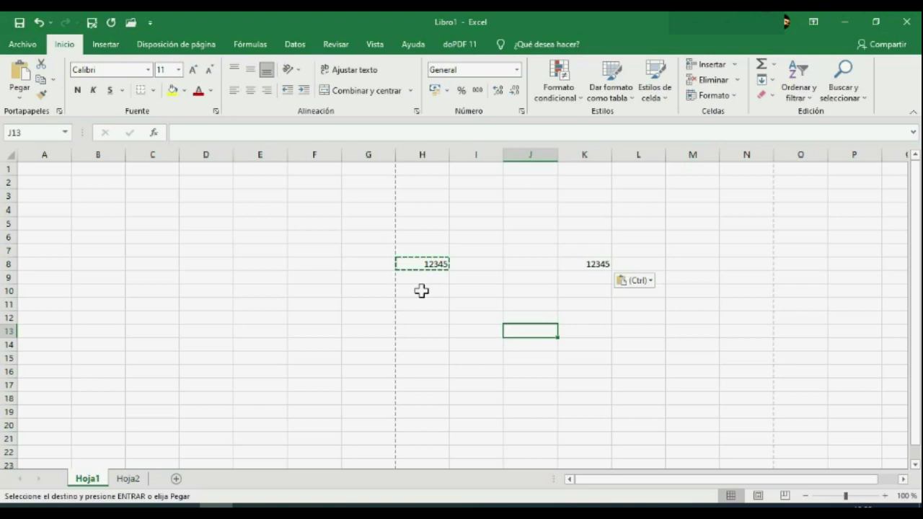
key("Escape")
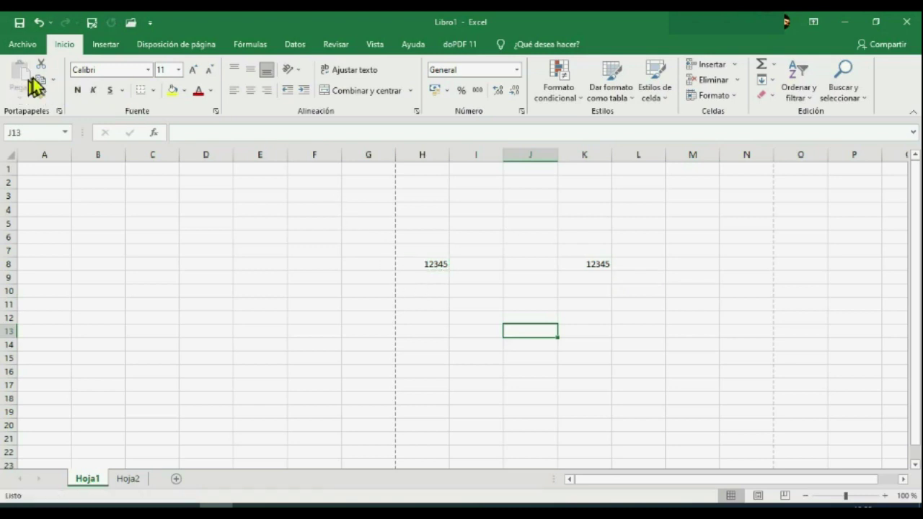
Remove the 12345 entries from H8 and K8 and place 12345 in cell H9.
key("ctrl+z")
key("ctrl+z")
left_click(429, 276)
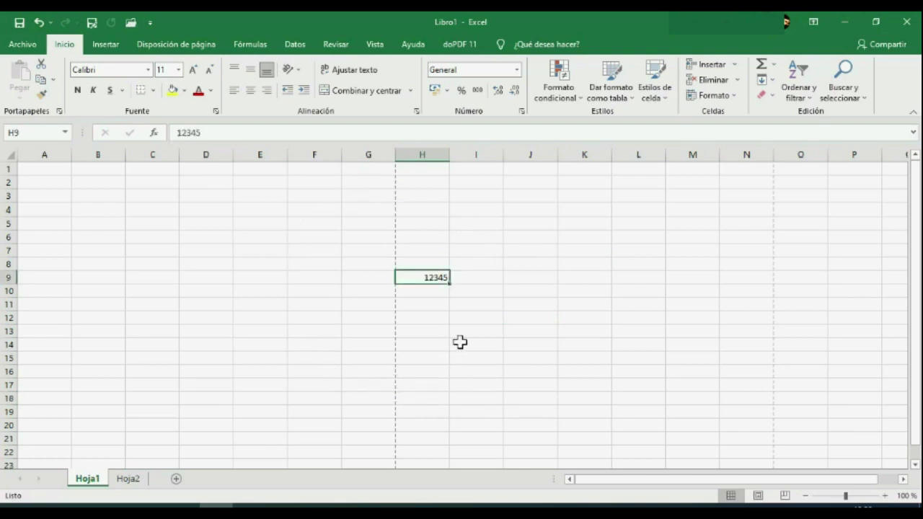
Format cell H9 as Moneda with two decimal places and the € symbol.
right_click(415, 278)
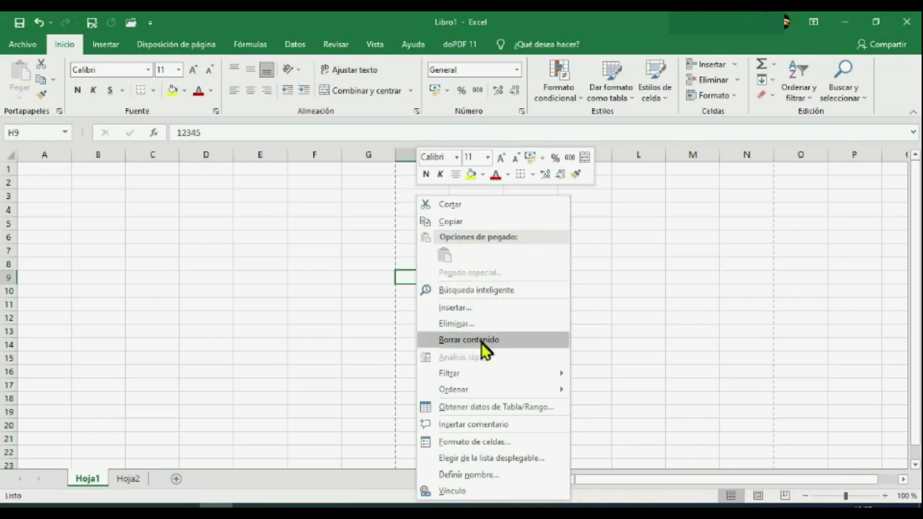
mouse_move(476, 393)
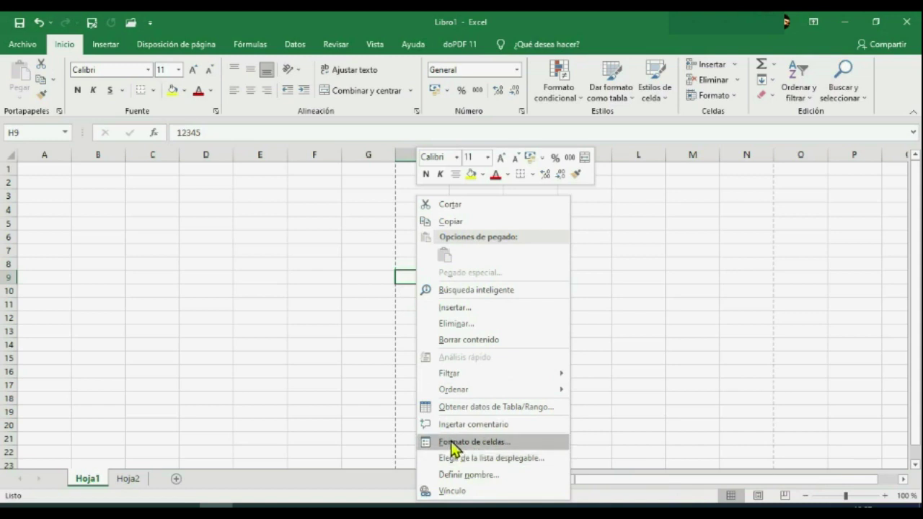
left_click(492, 447)
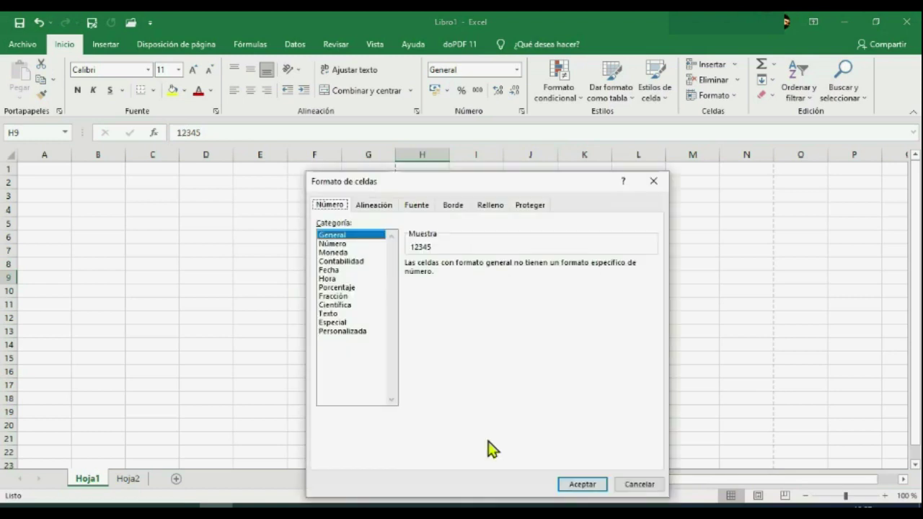
left_click_drag(449, 184, 420, 118)
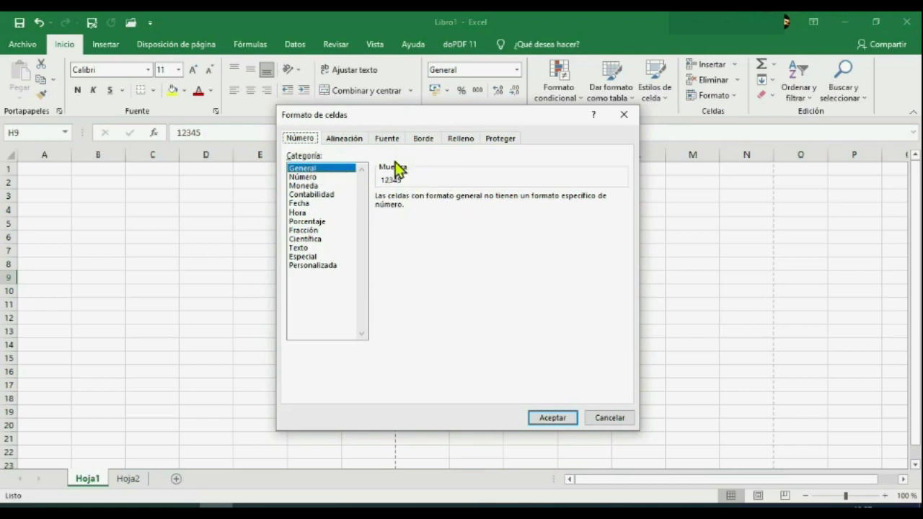
left_click(334, 177)
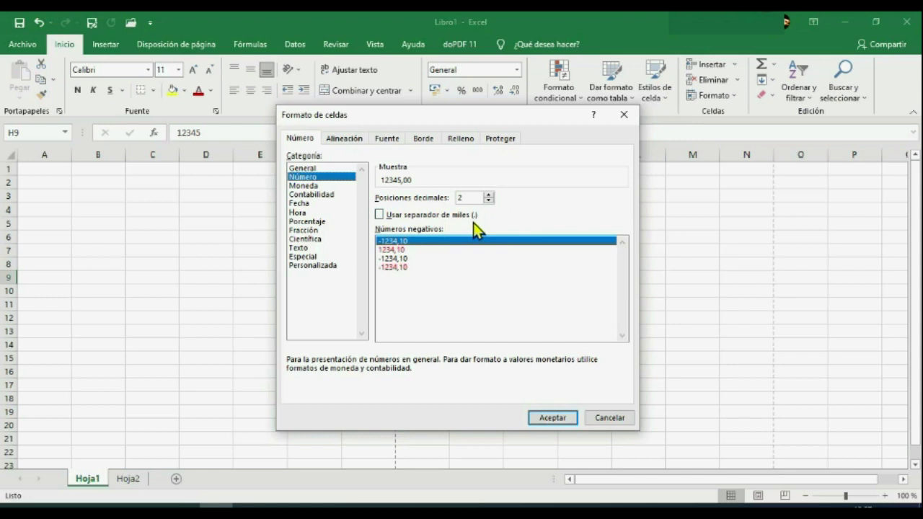
left_click(330, 185)
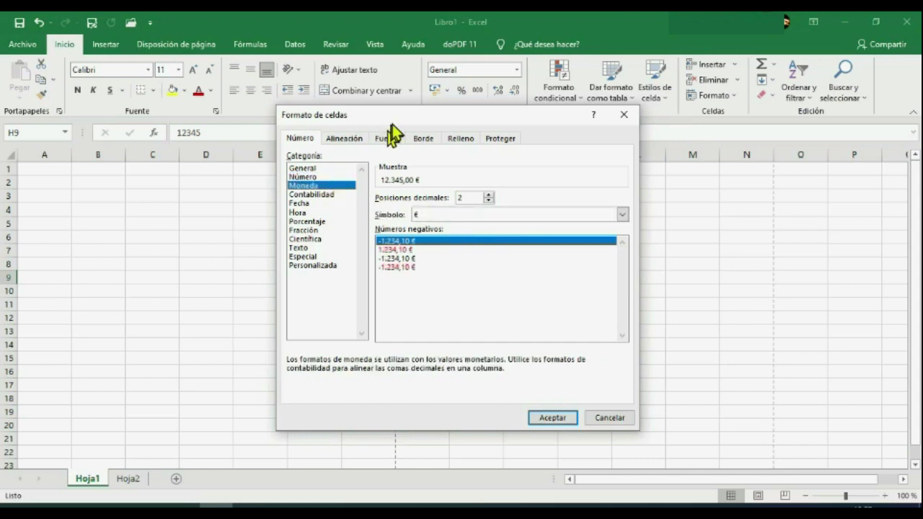
left_click_drag(400, 119, 607, 151)
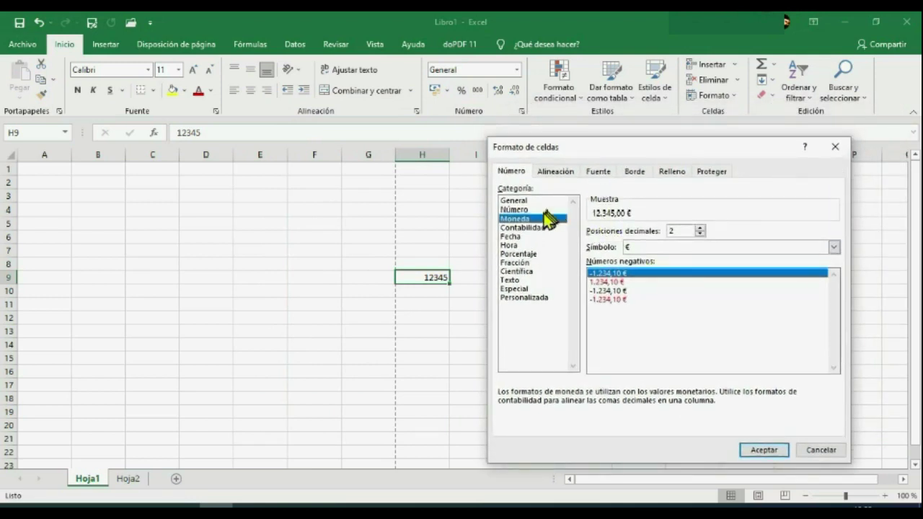
left_click(764, 450)
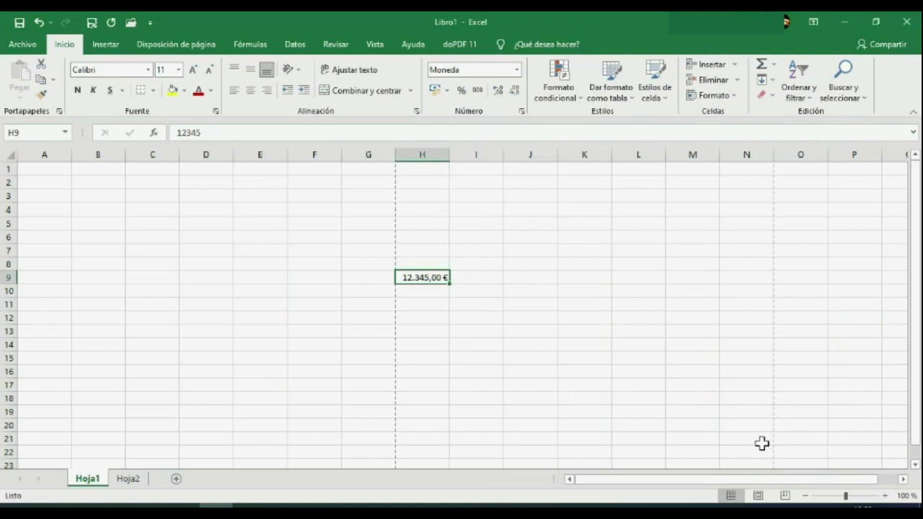
Examine the number format categories available for cell H9, from Contabilidad through Personalizada, including the accounting symbol choices.
right_click(423, 277)
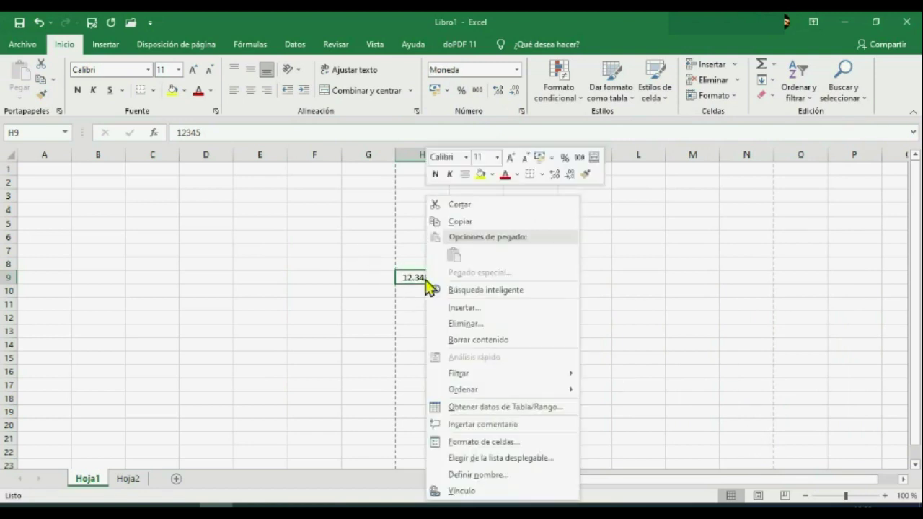
left_click(476, 443)
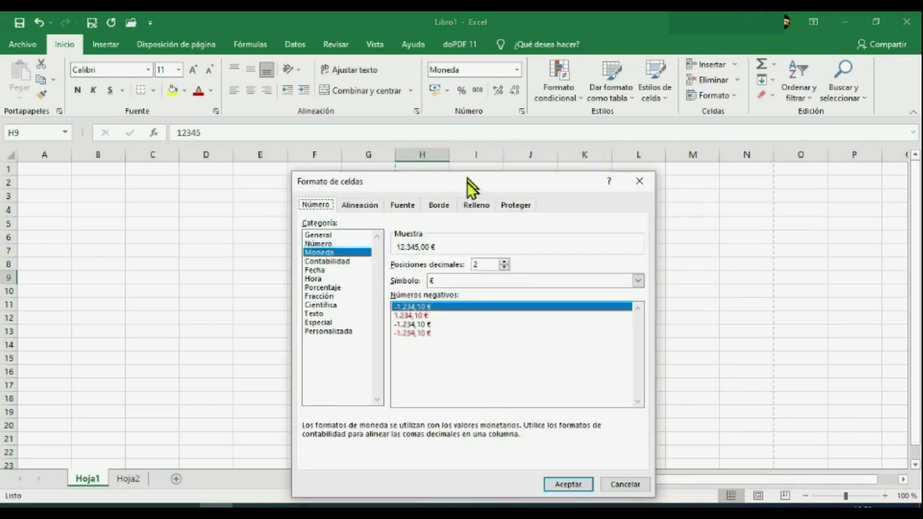
left_click_drag(469, 180, 672, 124)
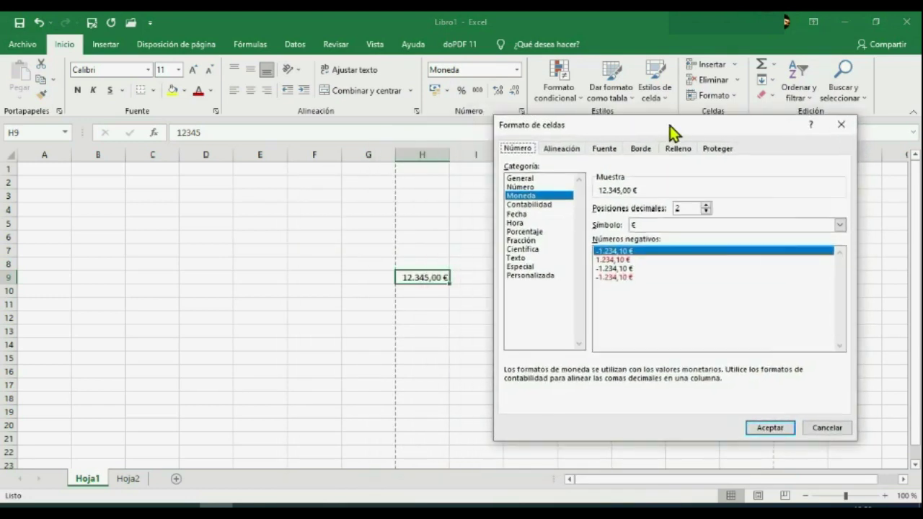
left_click(535, 207)
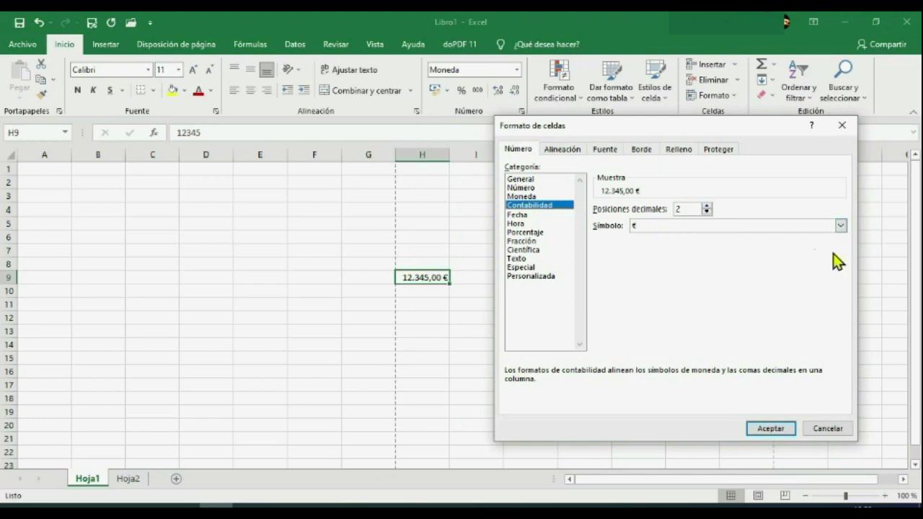
left_click(841, 226)
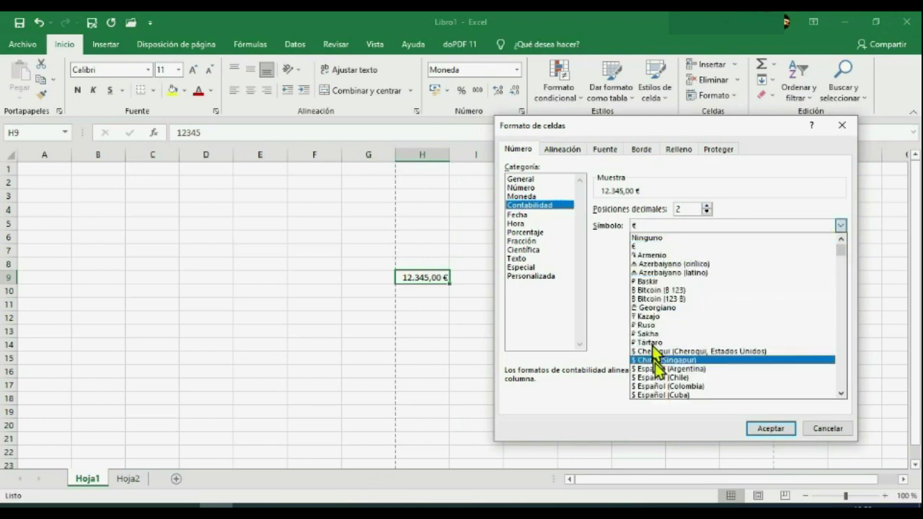
left_click(541, 215)
left_click(528, 225)
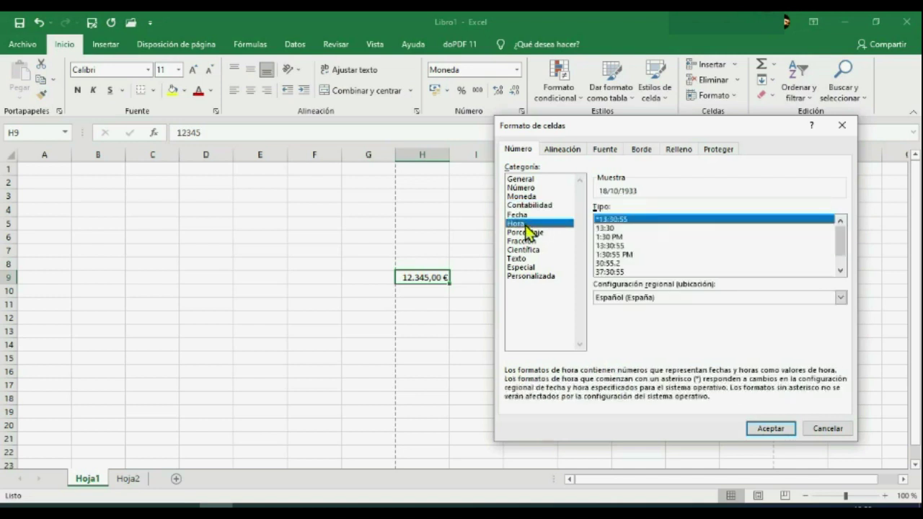
left_click(526, 234)
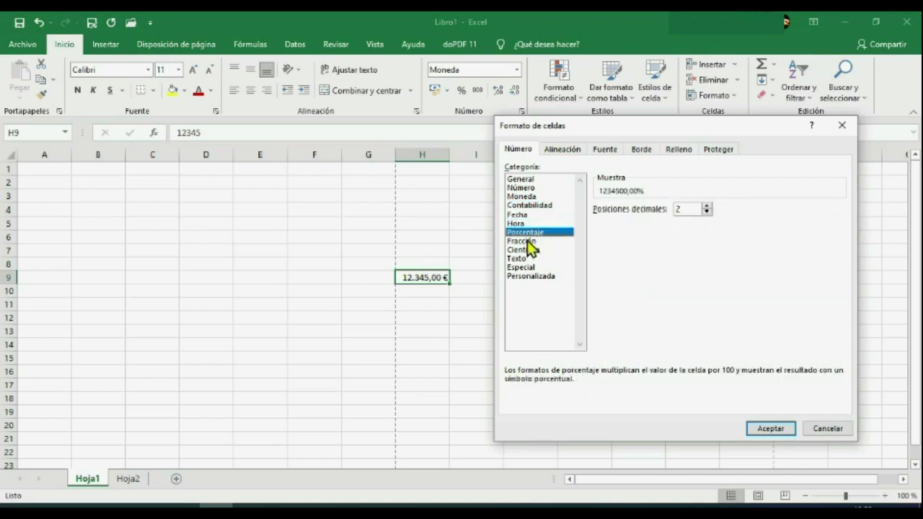
left_click(527, 241)
left_click(532, 250)
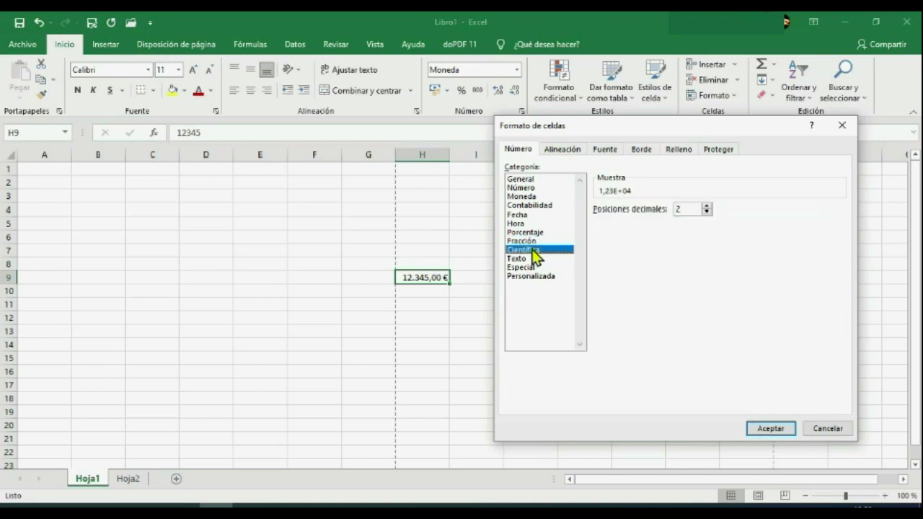
left_click(521, 258)
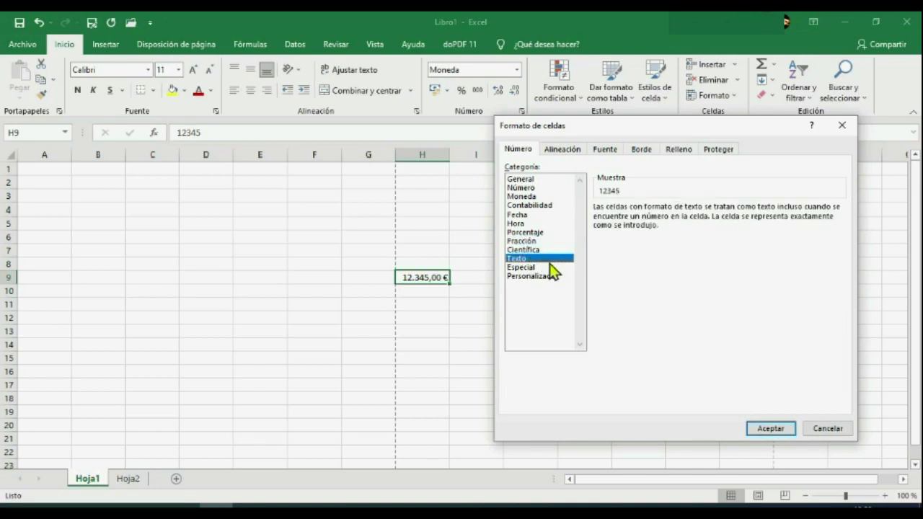
left_click(551, 268)
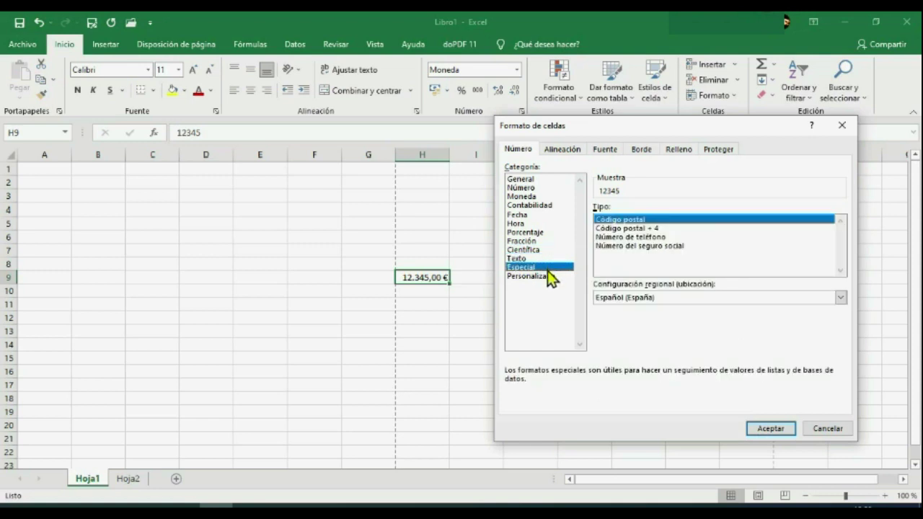
left_click(548, 275)
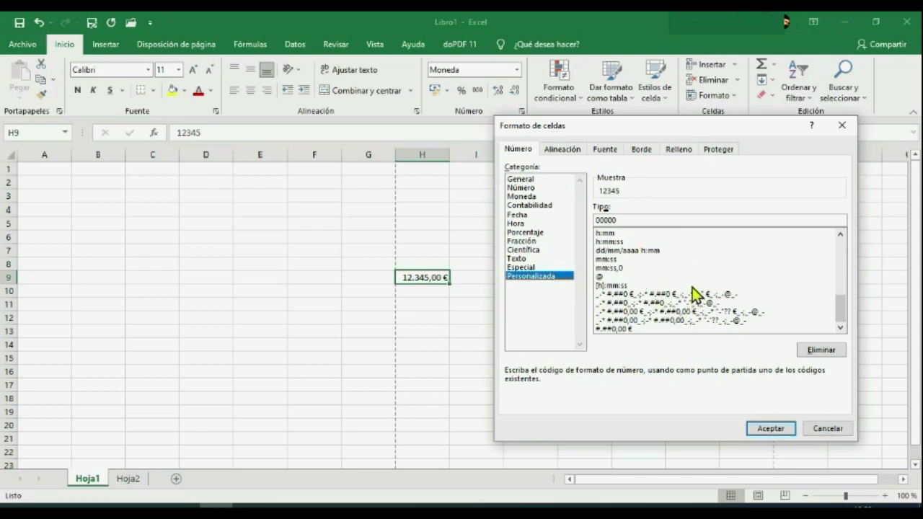
Format cell H9 as Científica with two decimal places and fill it yellow.
left_click(532, 249)
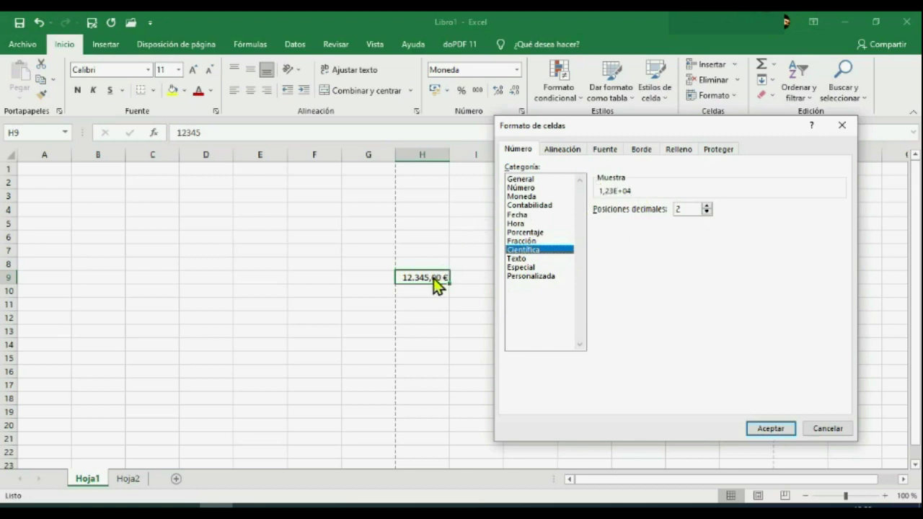
left_click(770, 430)
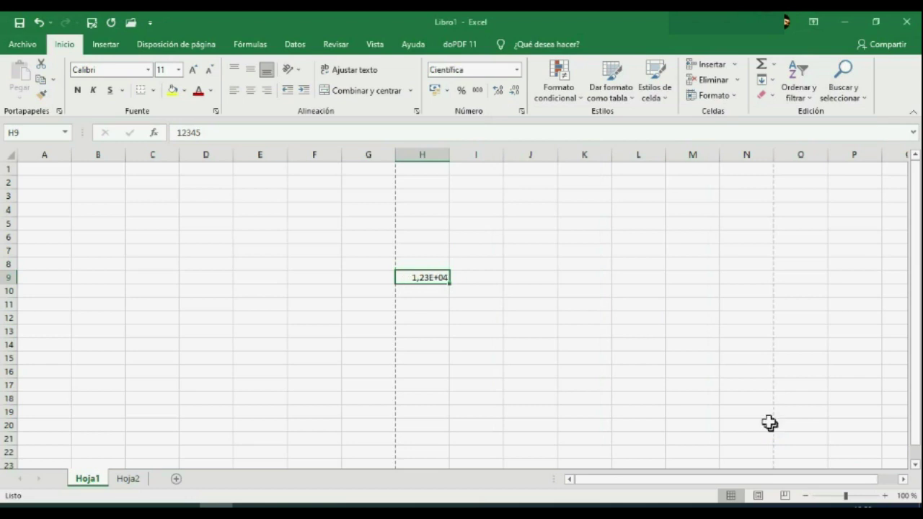
left_click(173, 90)
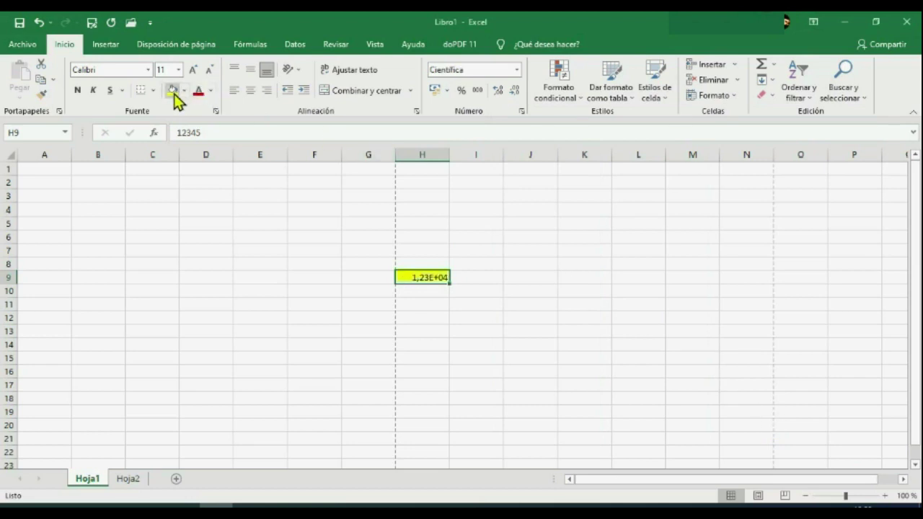
Set the font of cell H9 to Algerian at size 11.
right_click(437, 281)
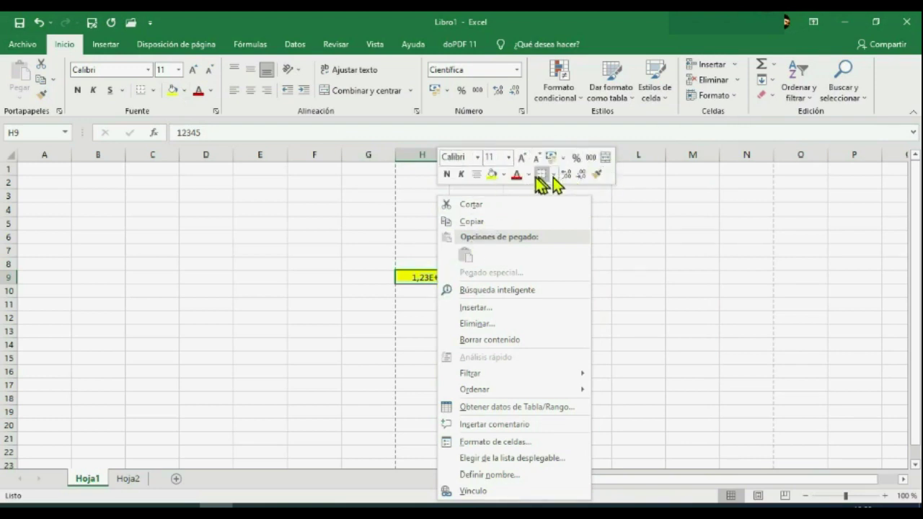
left_click(478, 158)
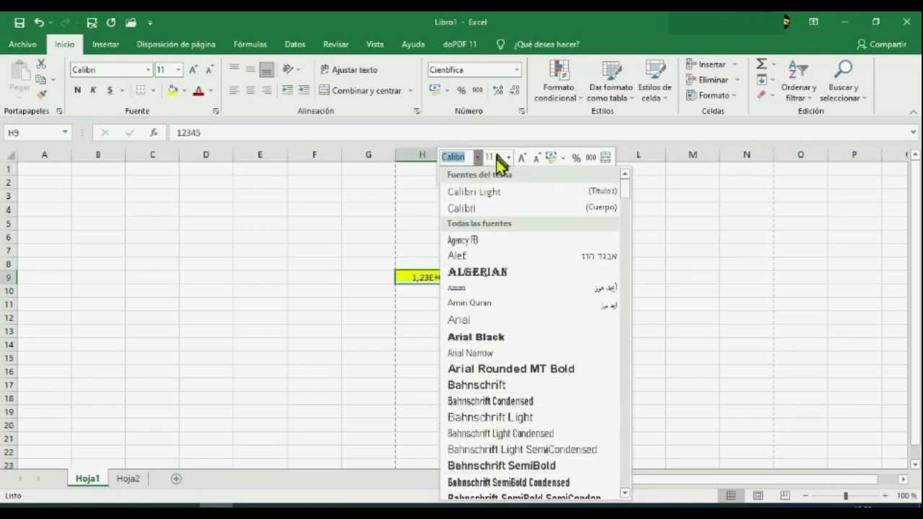
left_click(490, 278)
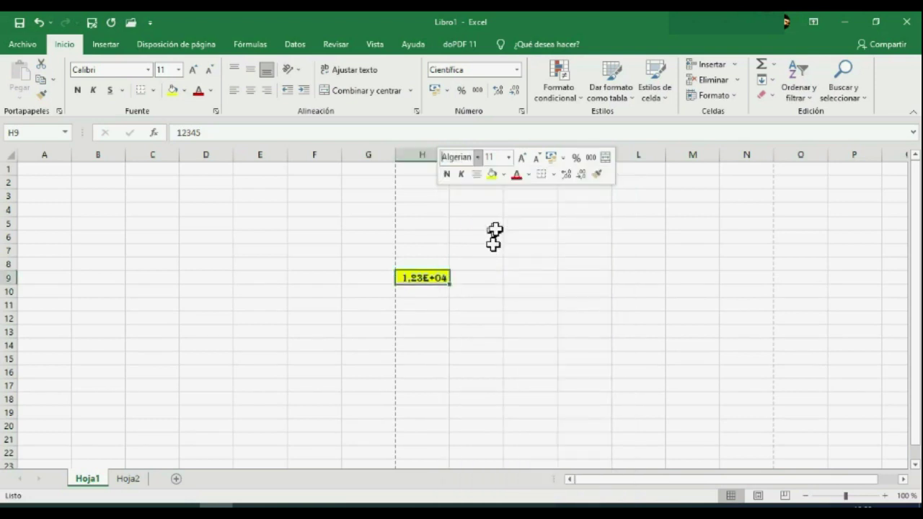
left_click(508, 157)
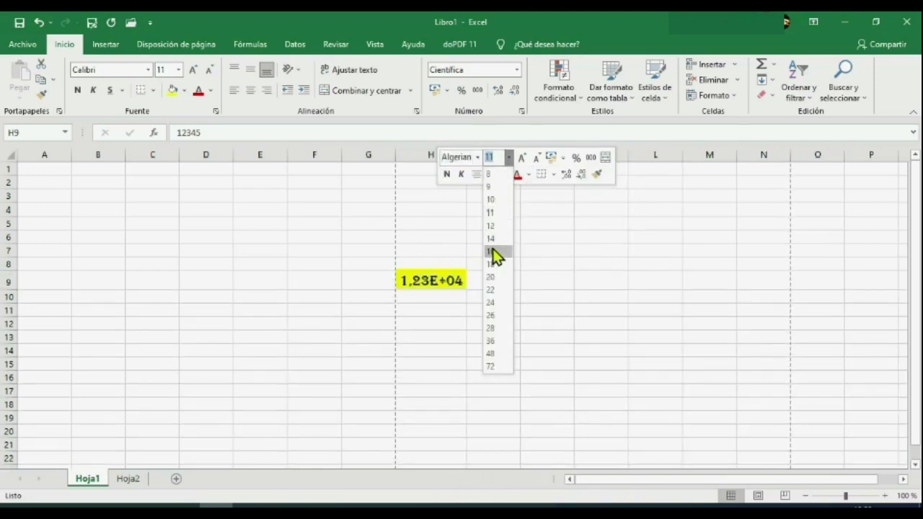
left_click(493, 212)
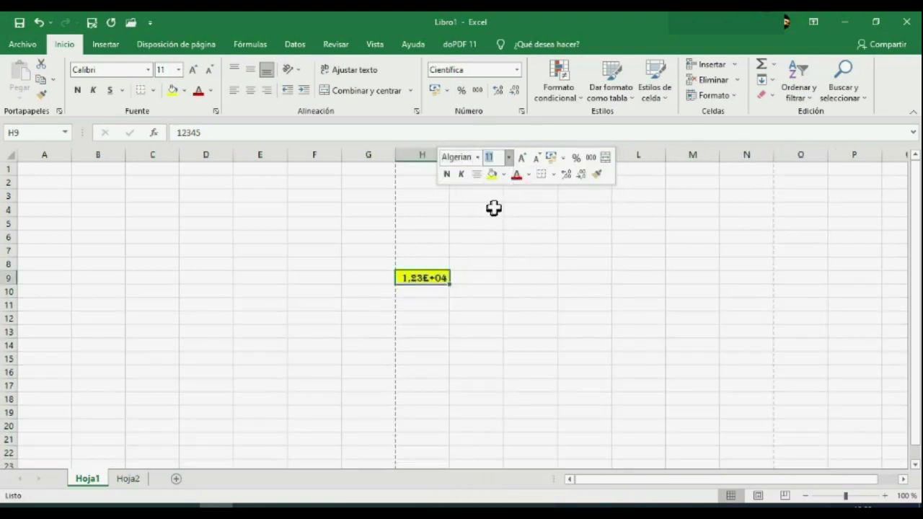
Enlarge the text in H9 to size 14, reduce it back to 11, and view the accounting currency formats without applying one.
left_click(532, 160)
left_click(534, 160)
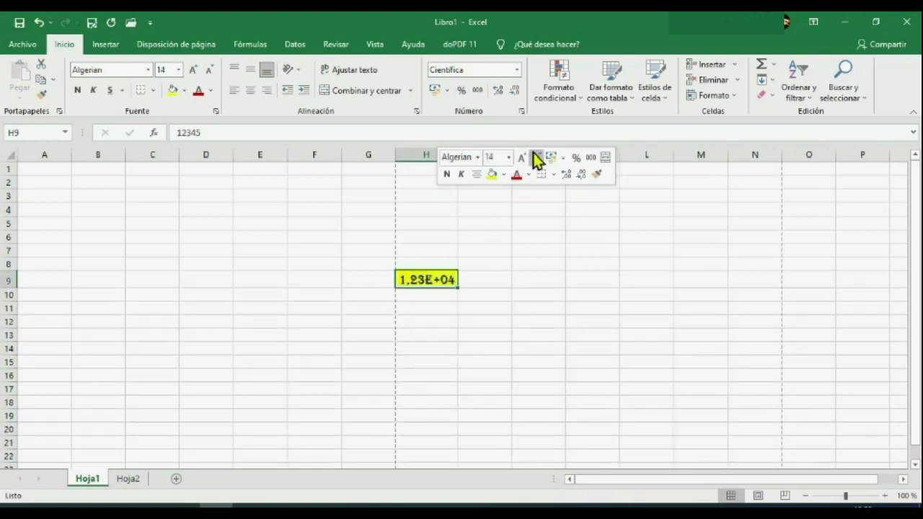
left_click(536, 158)
left_click(535, 159)
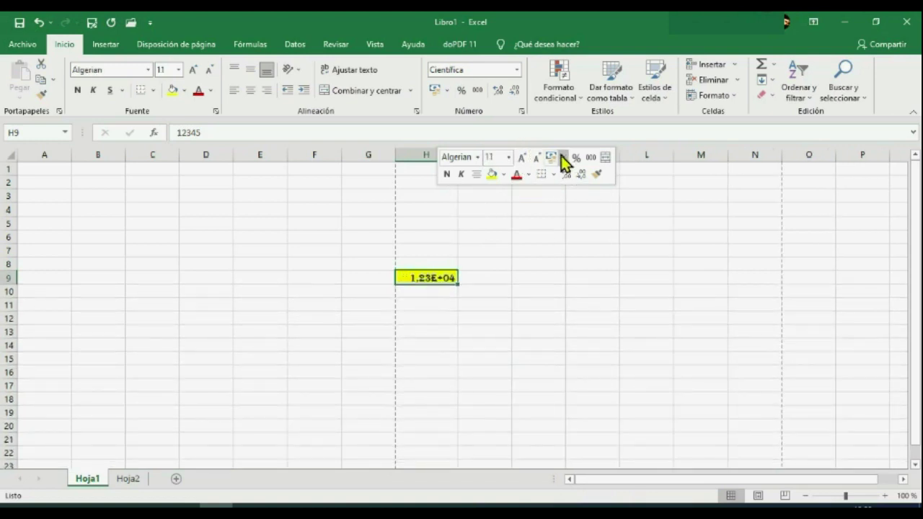
left_click(561, 156)
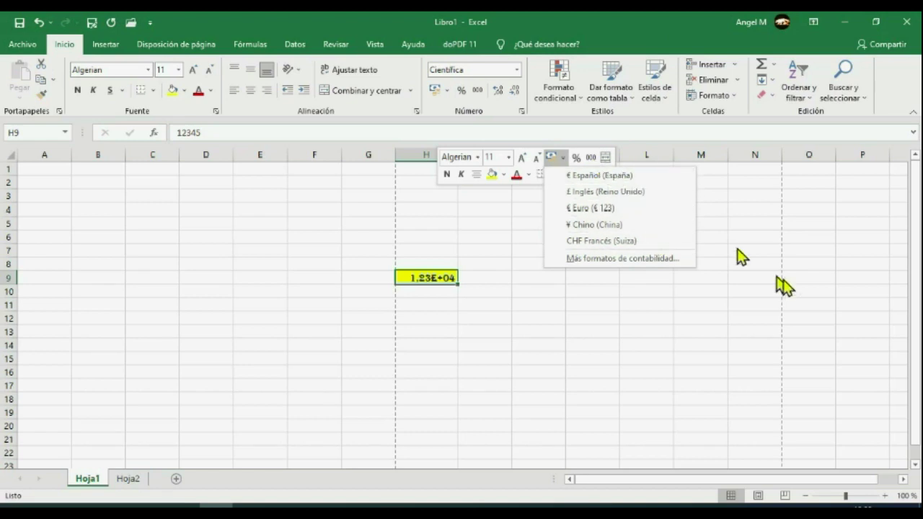
key("Escape")
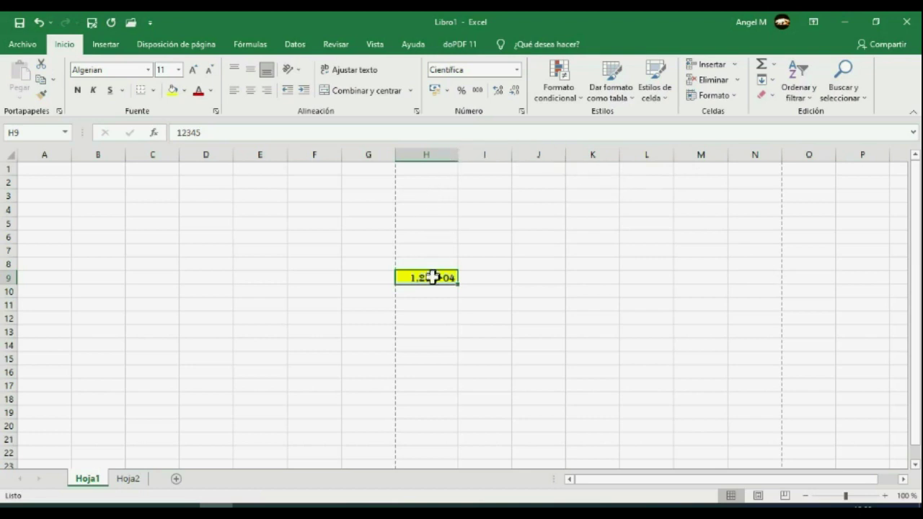
Turn bold on for cell H9 and turn it off again.
right_click(430, 273)
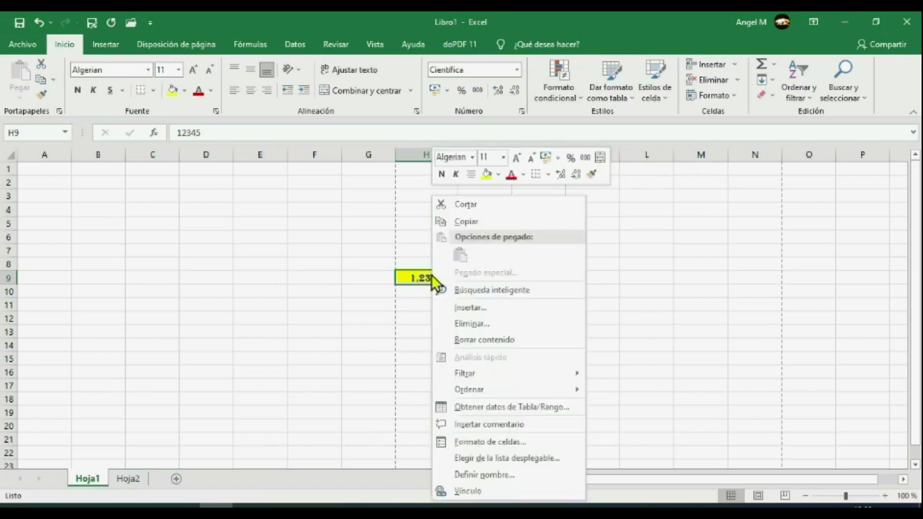
left_click(441, 175)
left_click(442, 175)
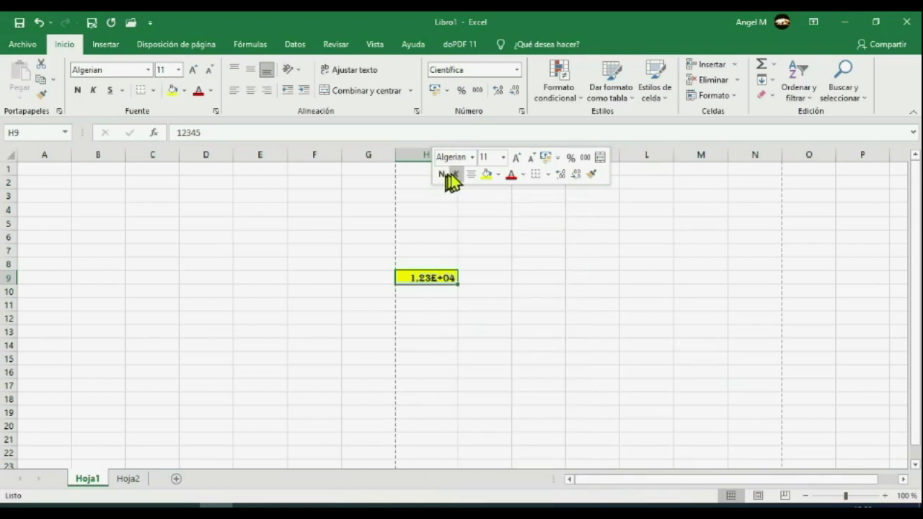
Change cell H9's fill to light blue and its font colour to yellow.
left_click(498, 176)
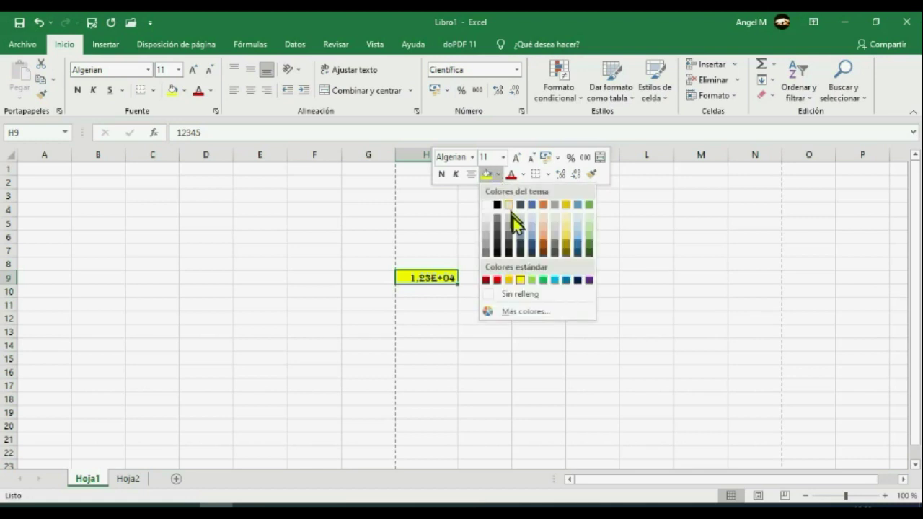
left_click(553, 280)
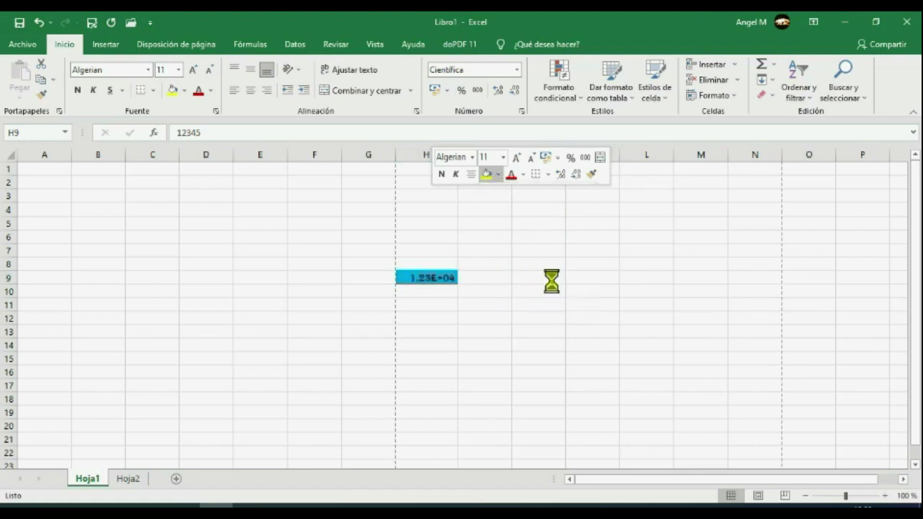
left_click(524, 175)
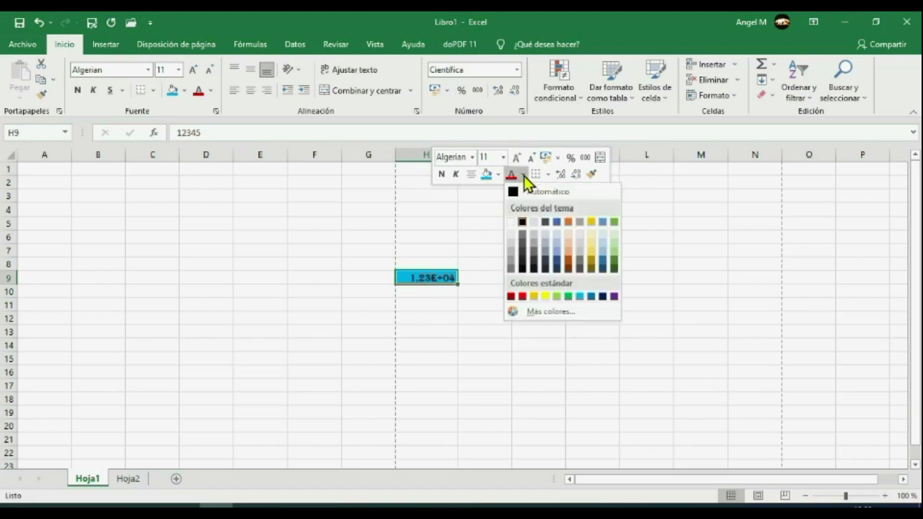
left_click(547, 297)
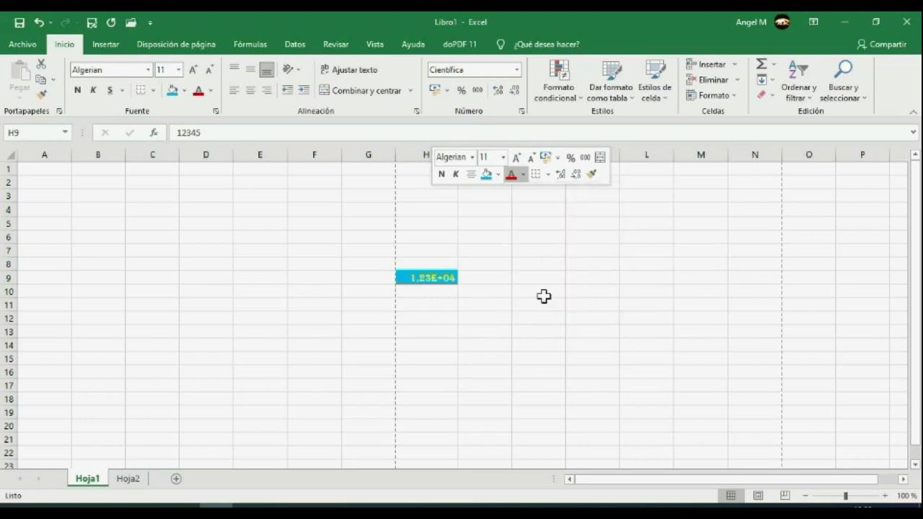
Apply Borde exterior grueso to cell H9 and select cell J10.
left_click(547, 175)
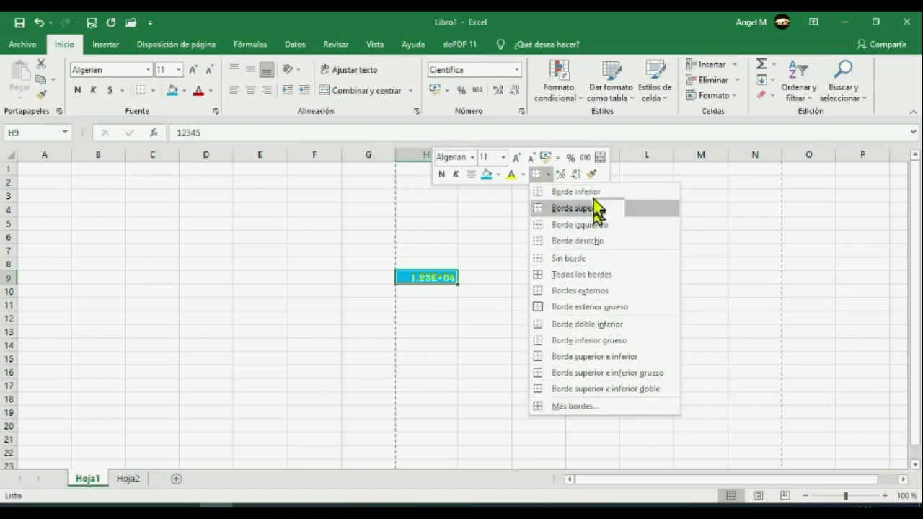
left_click(560, 306)
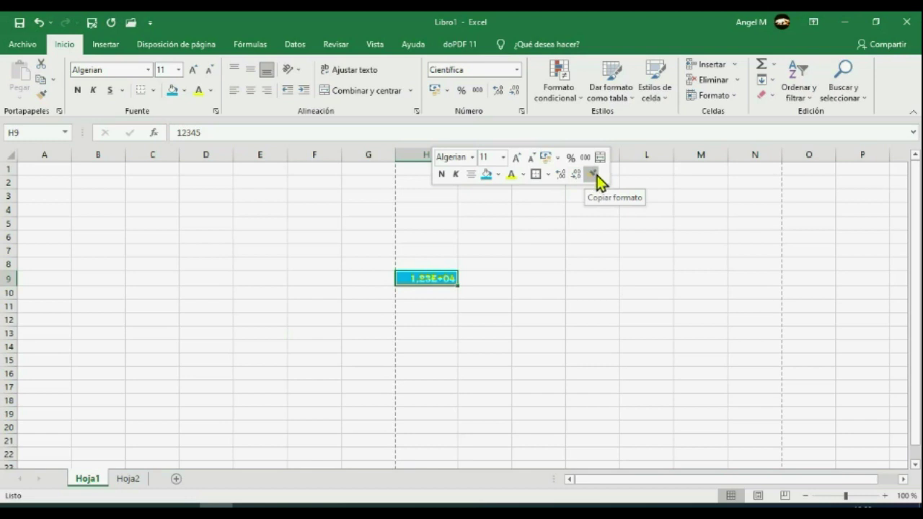
left_click(552, 290)
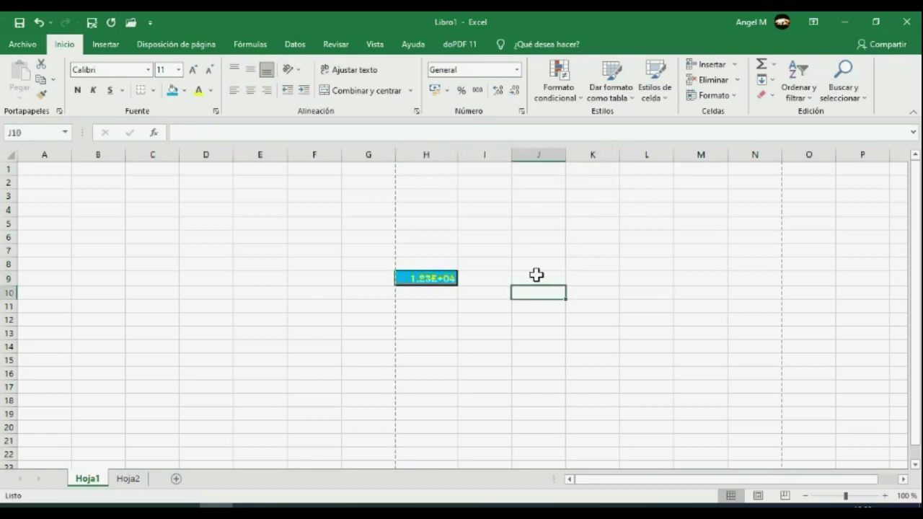
Open the Formato de celdas settings for cell H9 and close them without making changes.
right_click(428, 277)
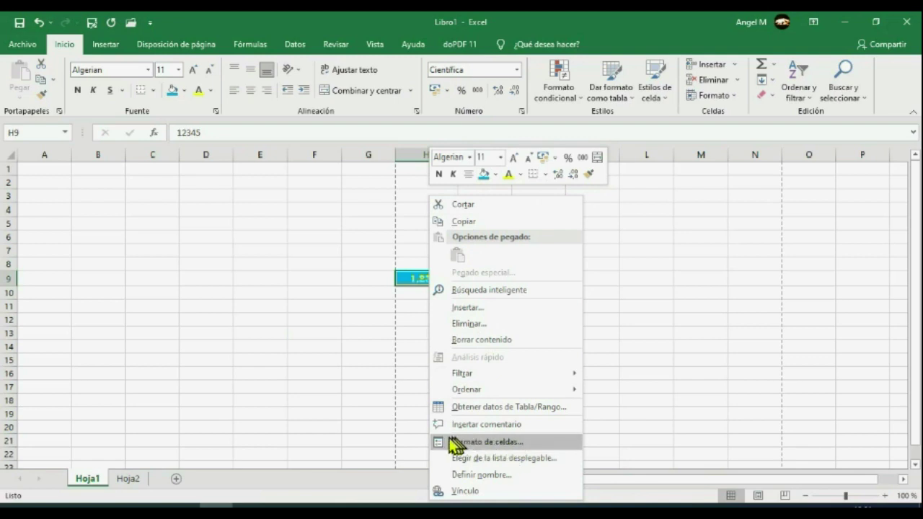
left_click(484, 448)
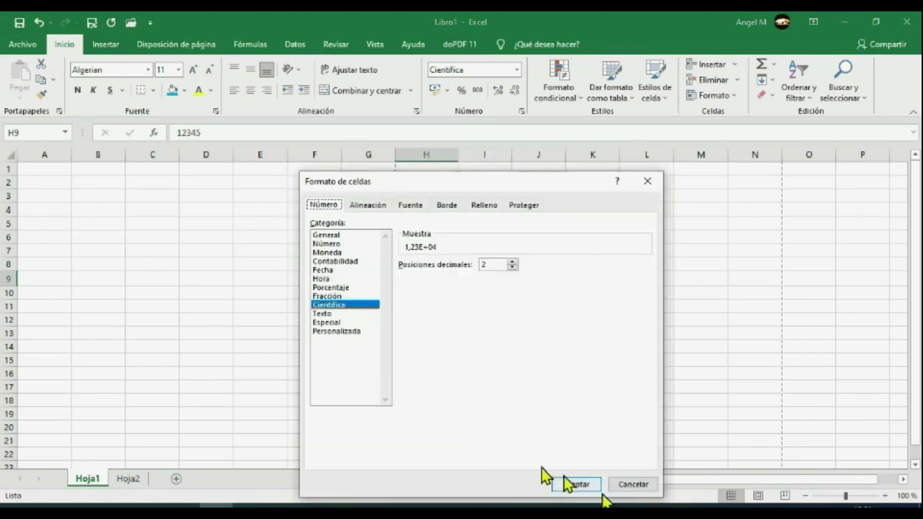
left_click(643, 485)
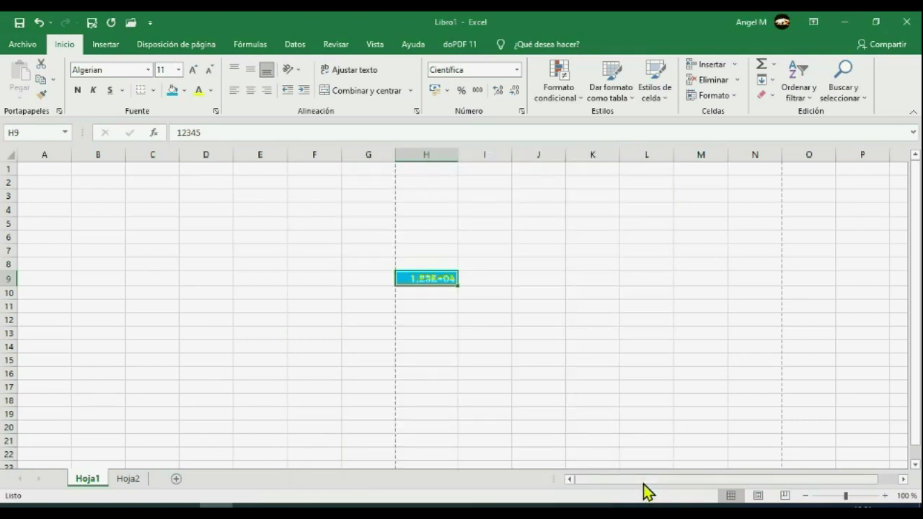
Create a copy of sheet Hoja1 in Libro1 and place it at the end of the workbook.
right_click(91, 483)
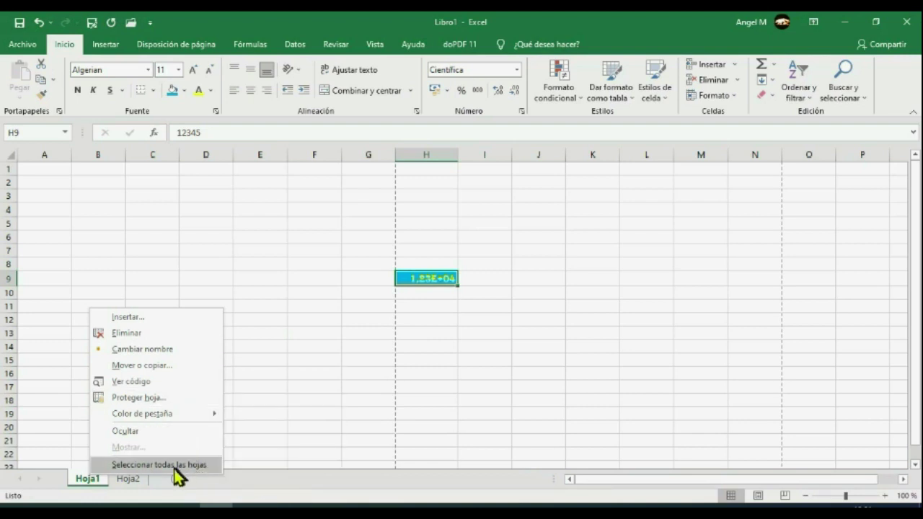
left_click(170, 369)
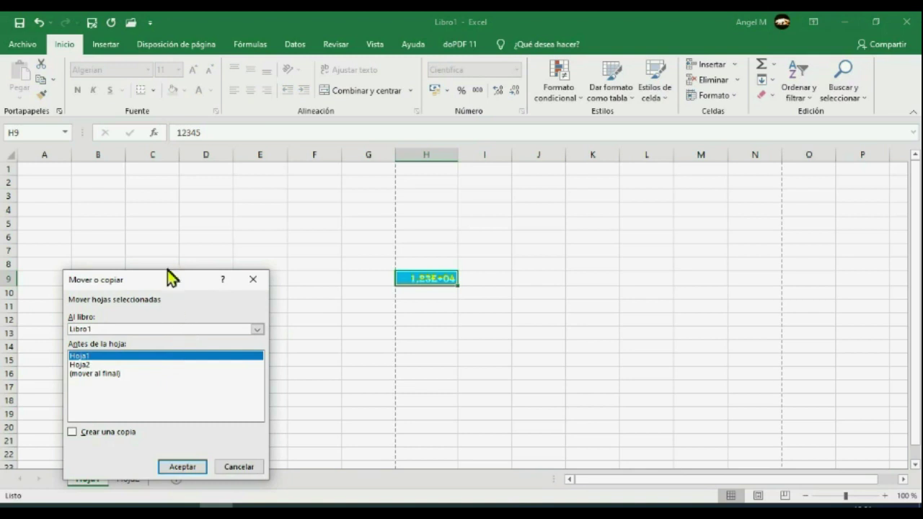
left_click_drag(168, 273, 223, 253)
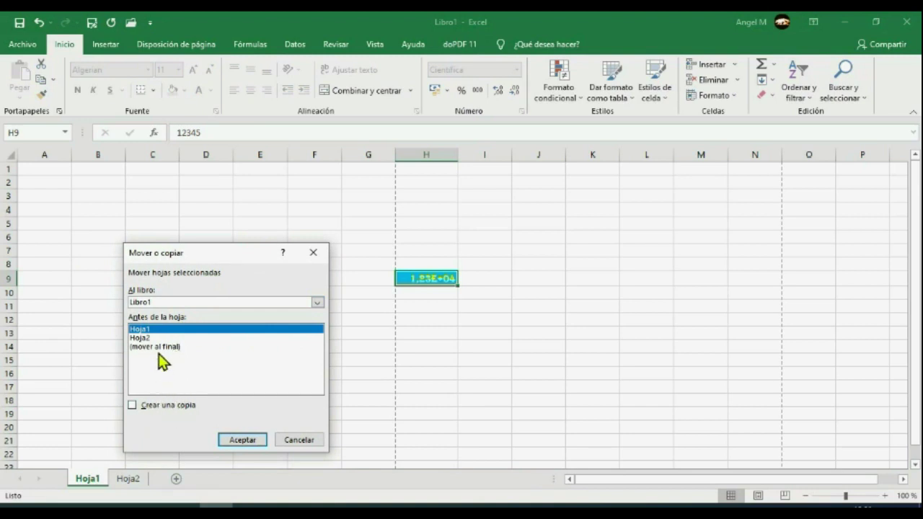
left_click(132, 406)
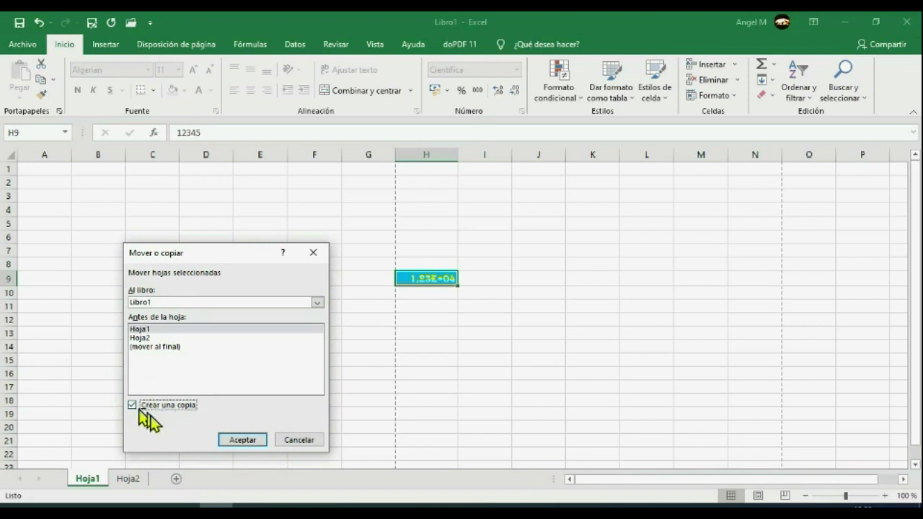
left_click(180, 347)
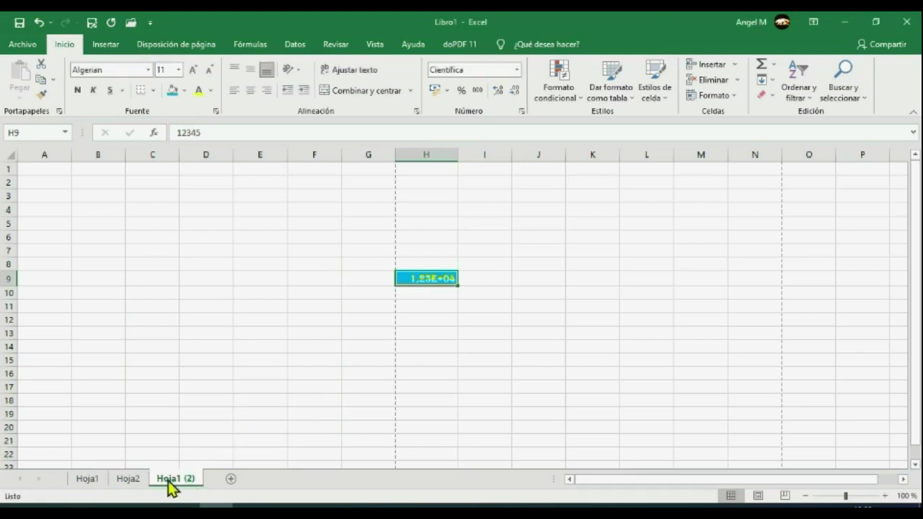
Compare sheet Hoja1 with its copy and view the sheet options available for the copy.
left_click(89, 480)
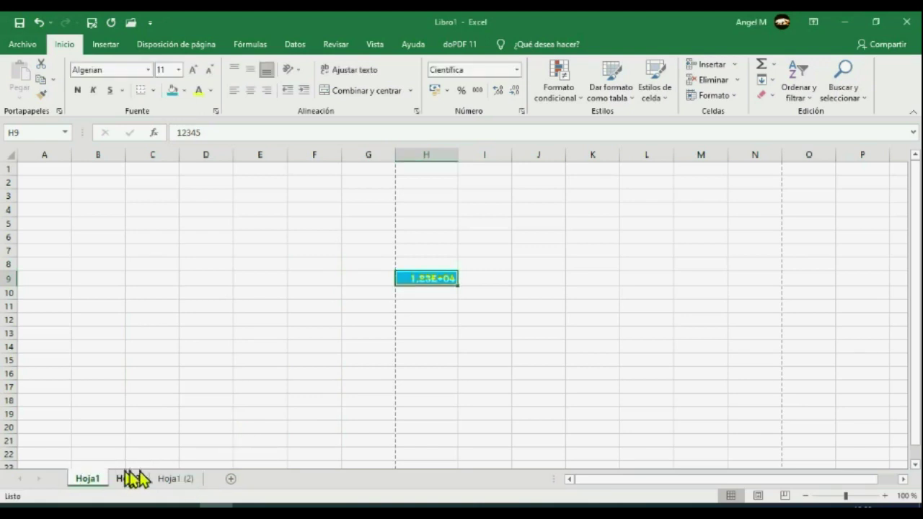
left_click(184, 485)
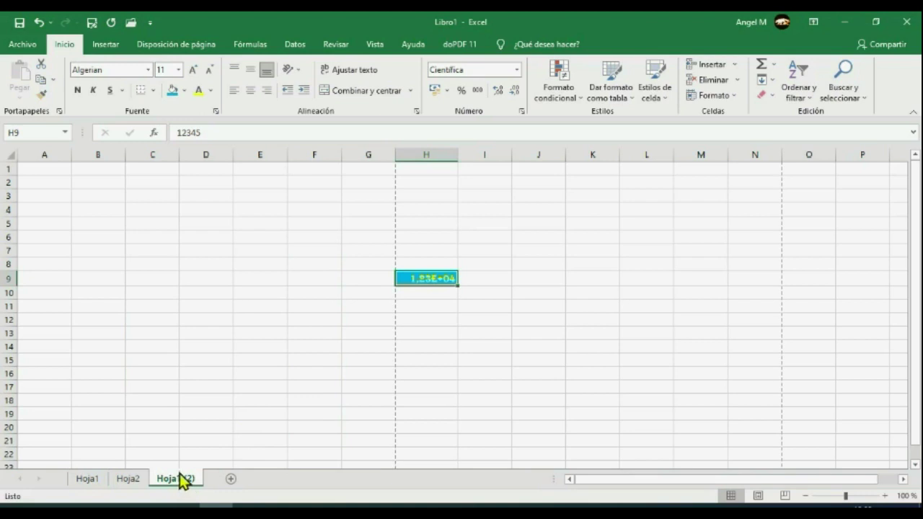
right_click(181, 480)
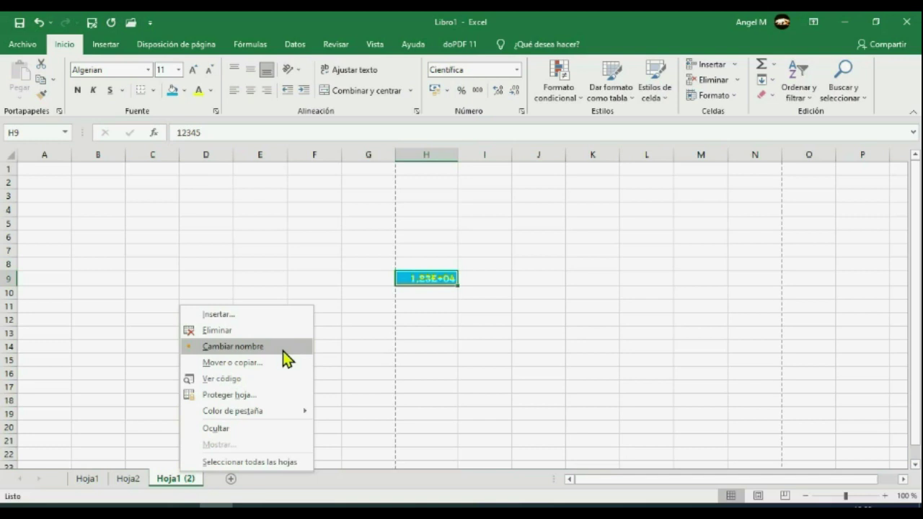
left_click(381, 360)
Clear the contents of the range G7:I12 on the copied sheet.
left_click_drag(500, 323, 358, 248)
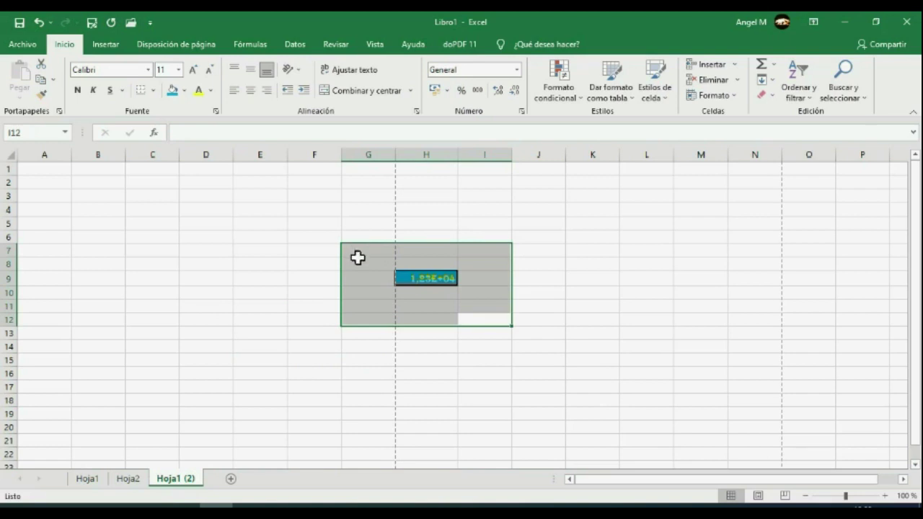
right_click(363, 269)
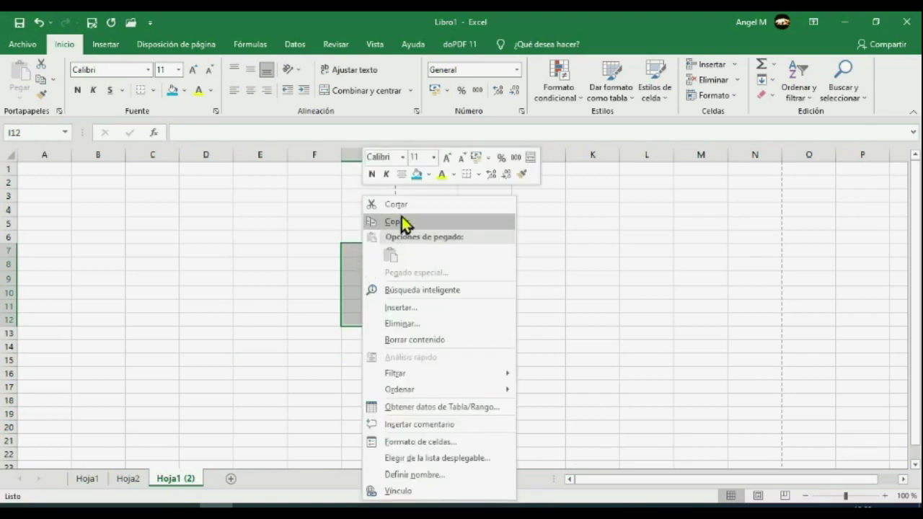
left_click(422, 341)
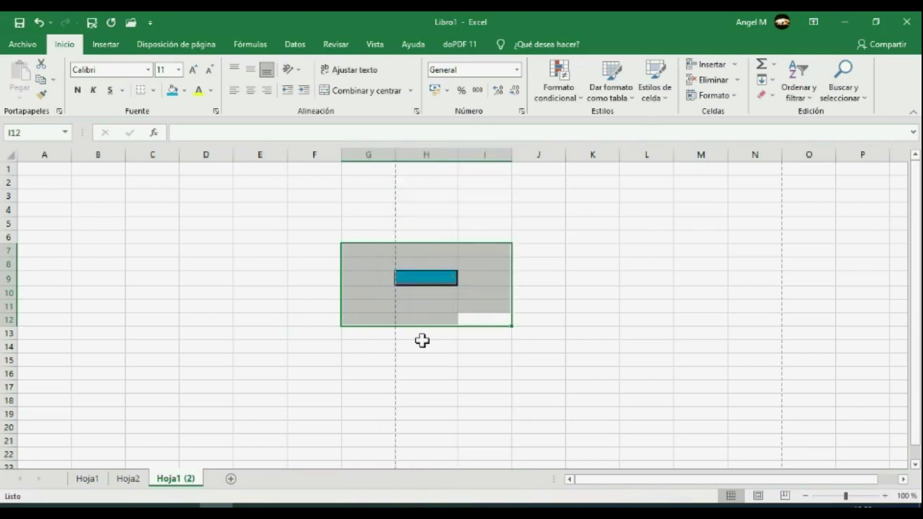
Set cell H14 to no fill (Sin relleno) and its font colour to Automático.
left_click(424, 346)
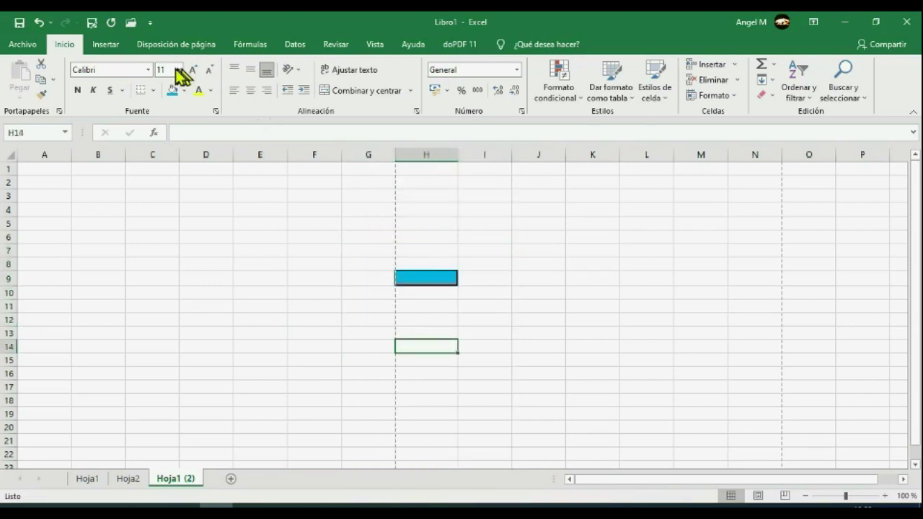
left_click(185, 91)
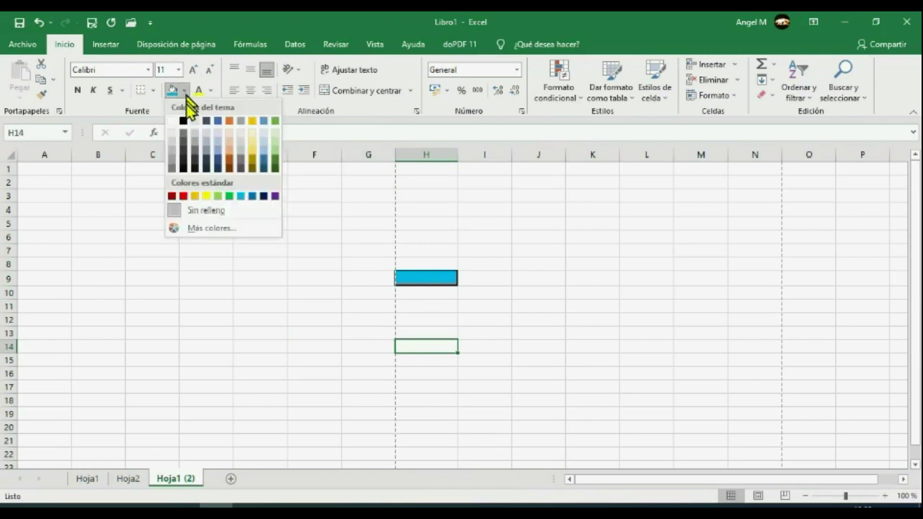
left_click(203, 210)
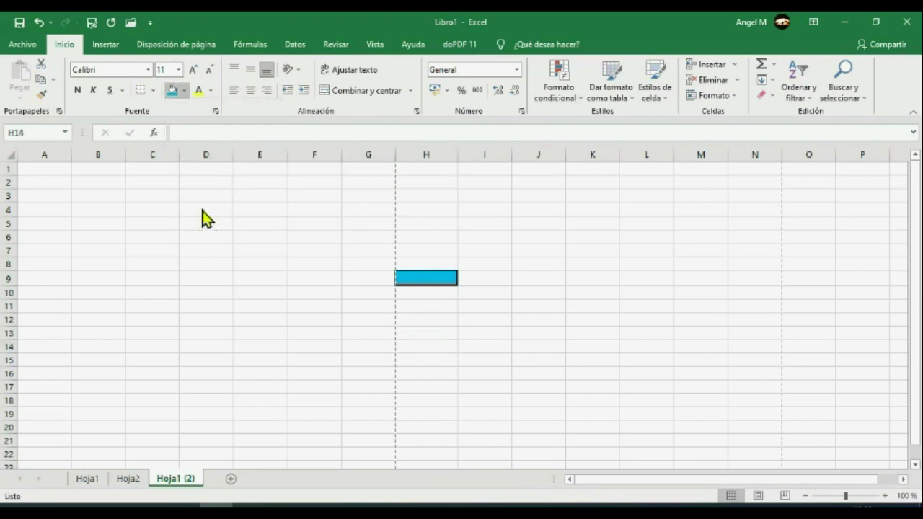
left_click(210, 92)
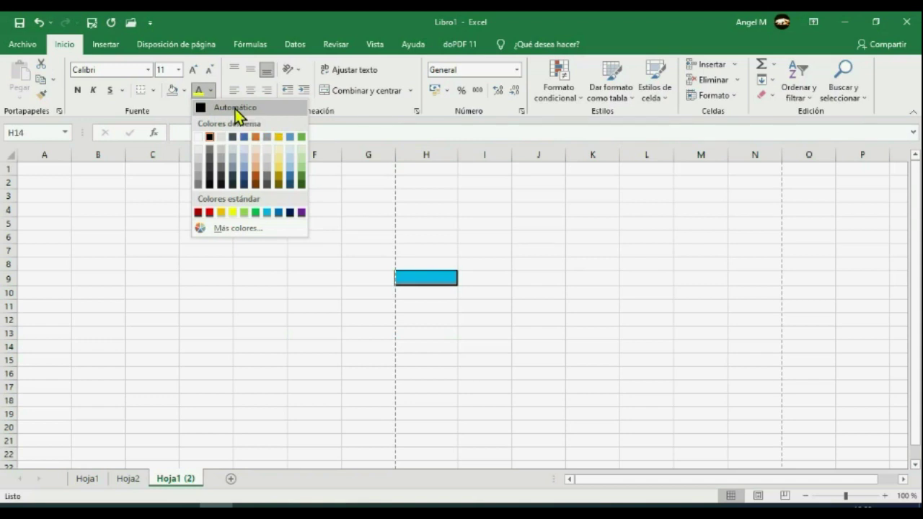
left_click(235, 108)
Remove the blue fill from cell H9 on the copied sheet.
left_click(429, 277)
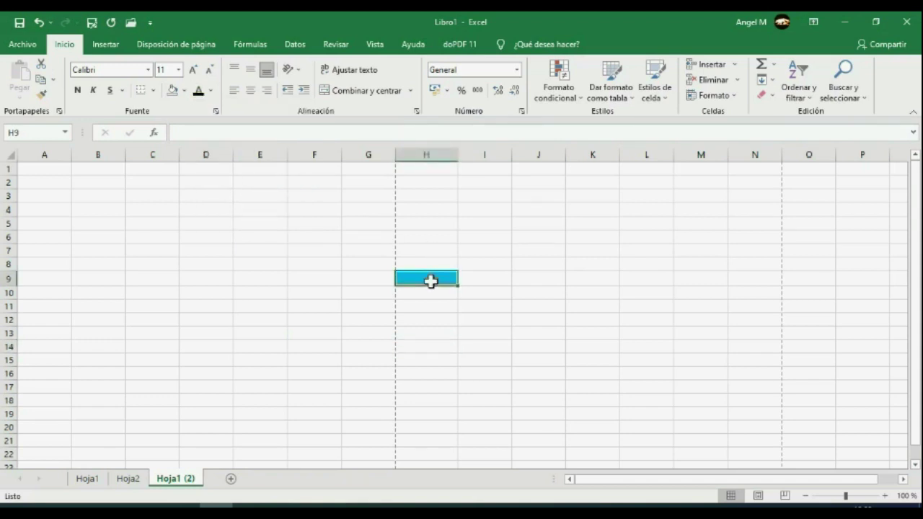
left_click(175, 91)
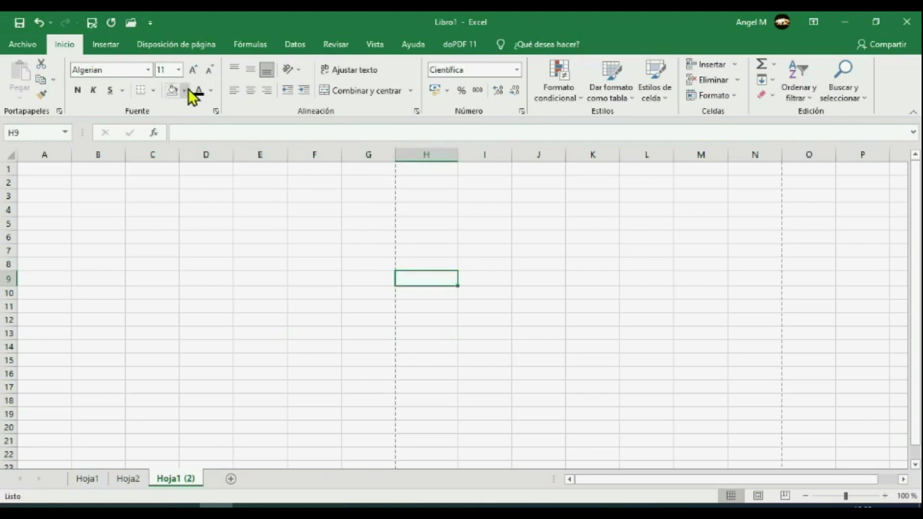